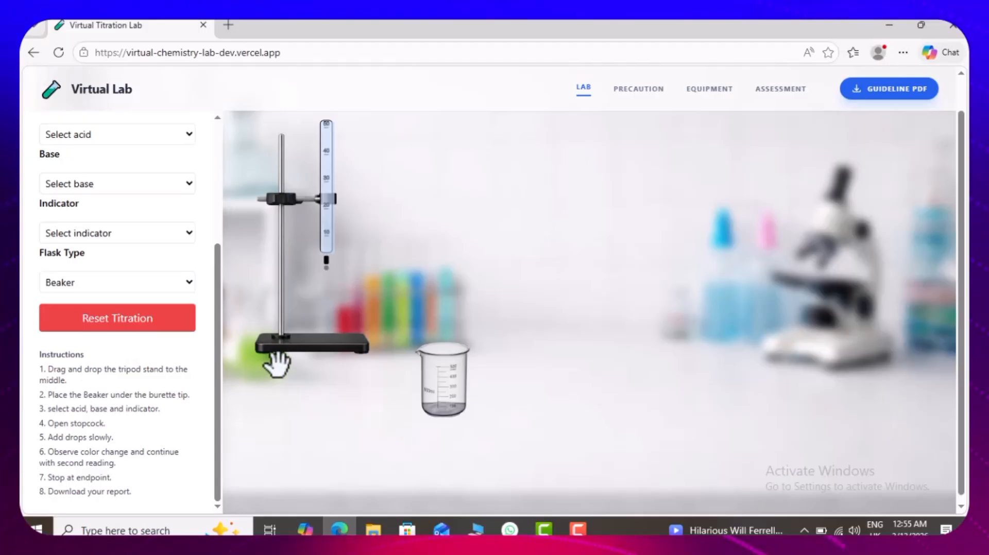
# - Move the burette stand to the middle of the bench and place the beaker under the burette tip
pyautogui.moveTo(281, 347); pyautogui.dragTo(562, 354)
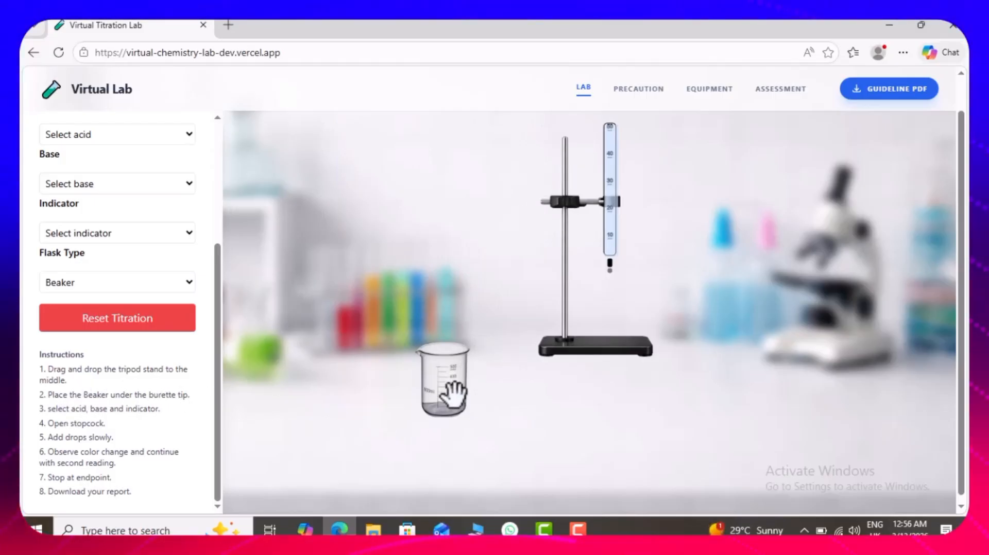
pyautogui.moveTo(454, 392); pyautogui.dragTo(622, 314)
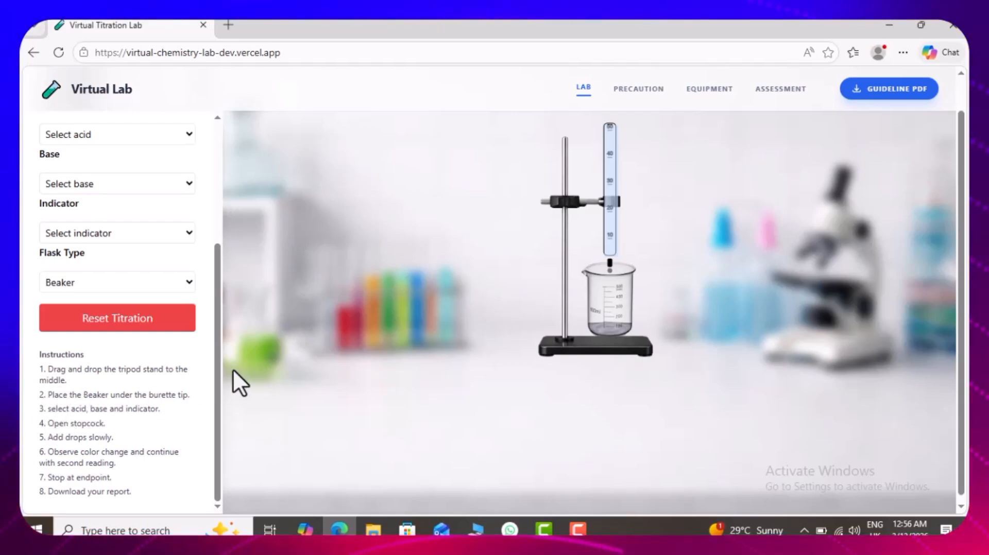
# - Set up the titration with HCl as the acid, NaOH as the base and Phenolphthalein as the indicator
pyautogui.moveTo(218, 365); pyautogui.dragTo(239, 227)
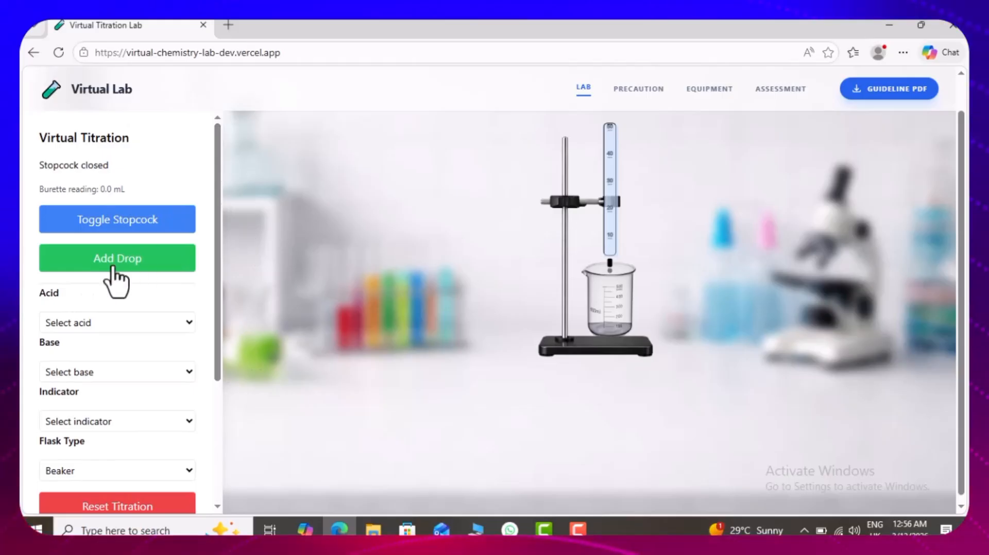
pyautogui.click(84, 320)
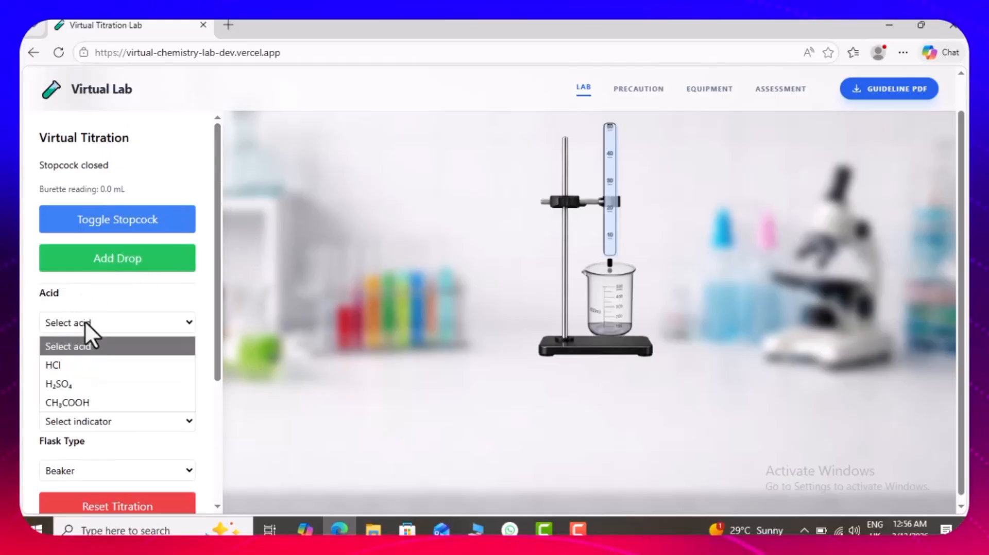
pyautogui.click(72, 363)
pyautogui.moveTo(218, 313); pyautogui.dragTo(212, 360)
pyautogui.click(136, 300)
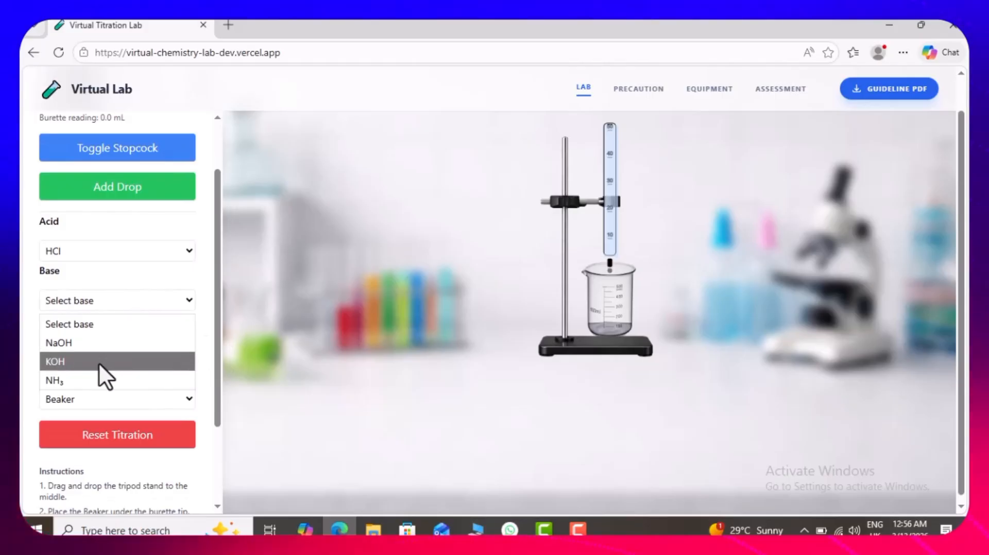
pyautogui.click(90, 344)
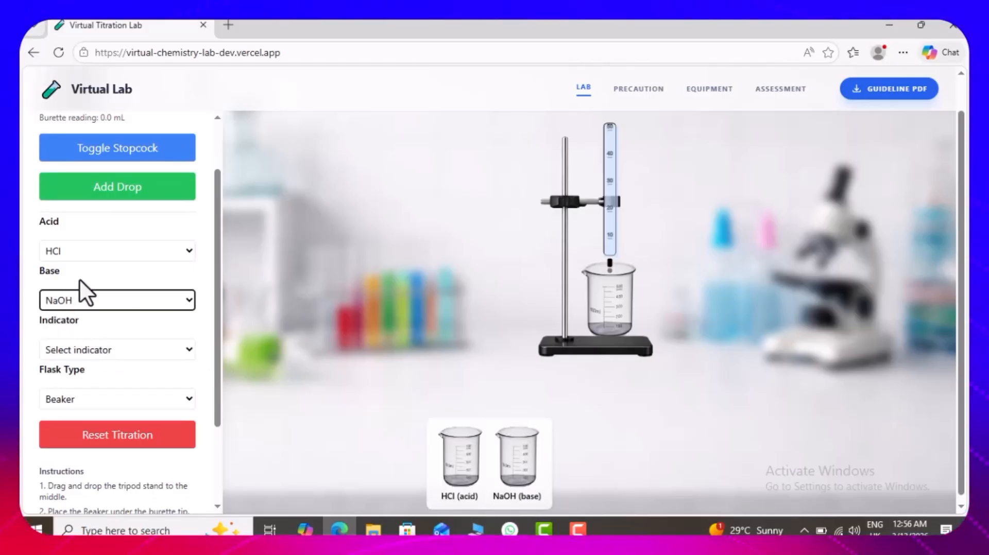
pyautogui.click(79, 348)
pyautogui.click(103, 389)
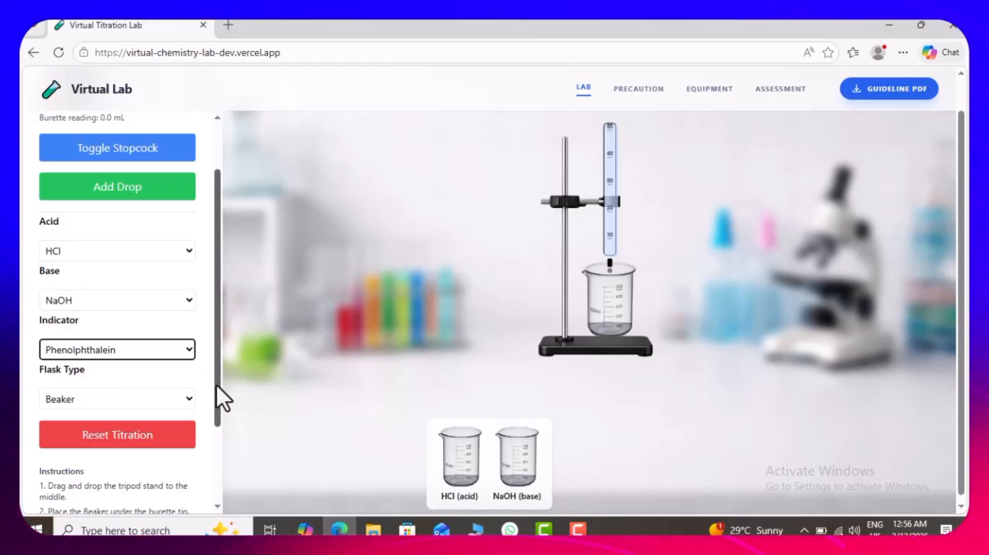
# - Check the titration instructions and try to add a drop while the stopcock is closed
pyautogui.moveTo(216, 384); pyautogui.dragTo(214, 402)
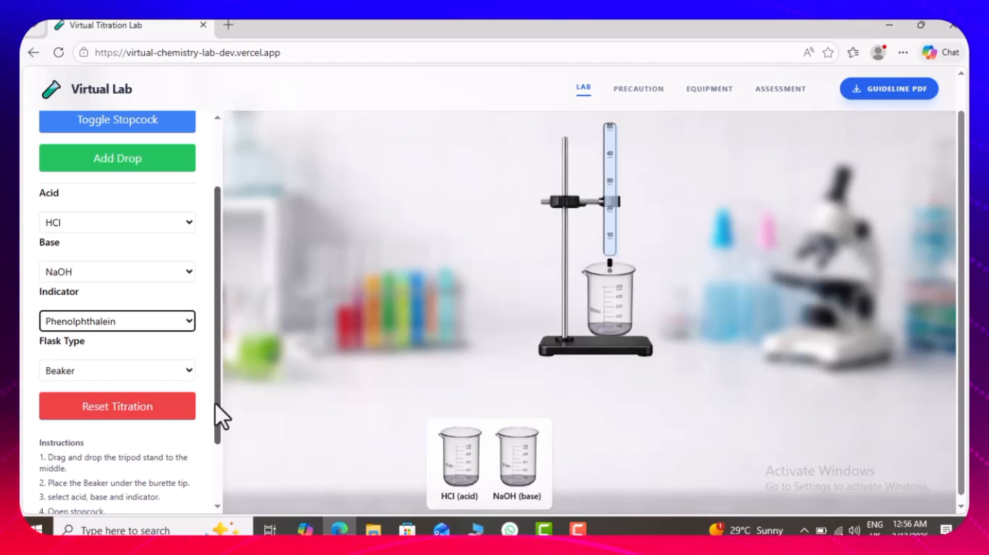
pyautogui.moveTo(215, 404); pyautogui.dragTo(218, 438)
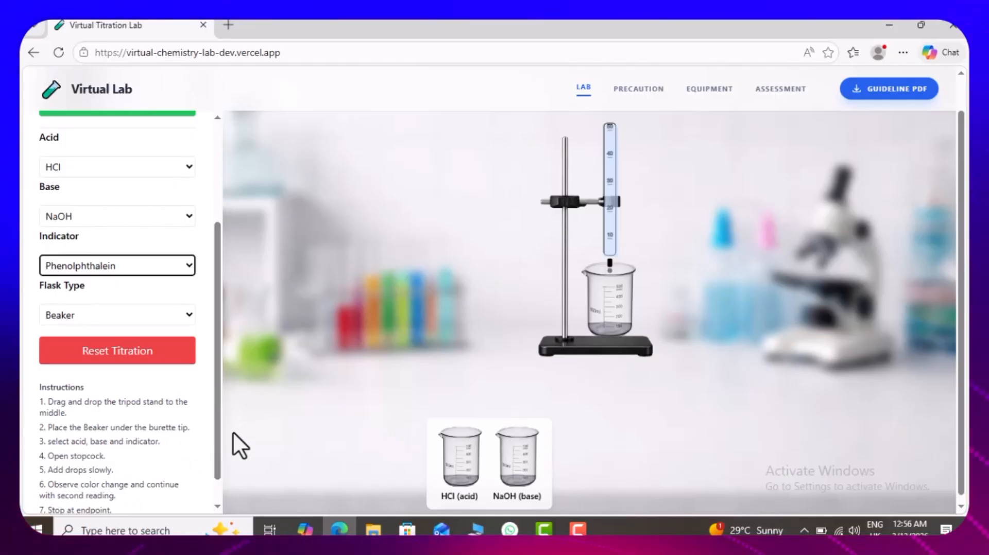
pyautogui.moveTo(218, 431); pyautogui.dragTo(209, 330)
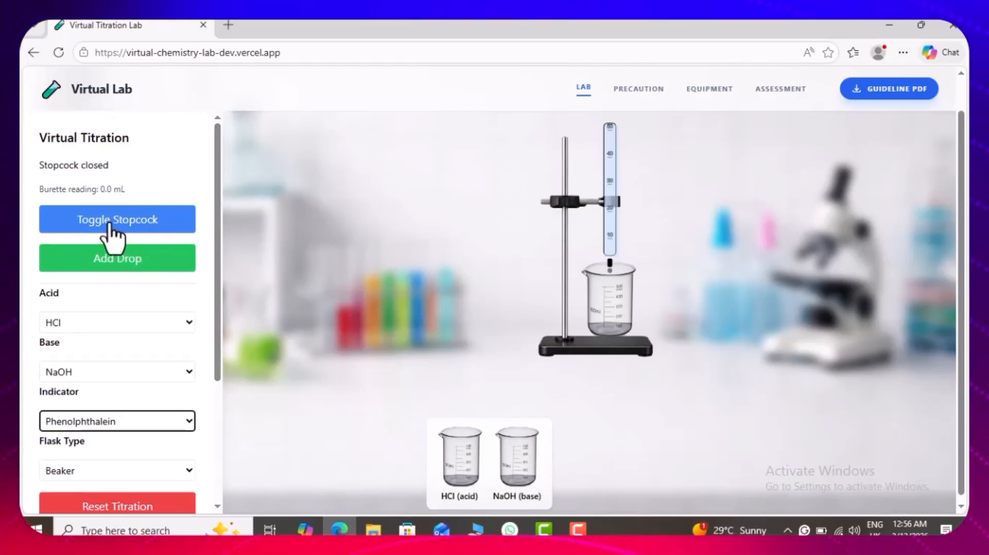
pyautogui.click(130, 265)
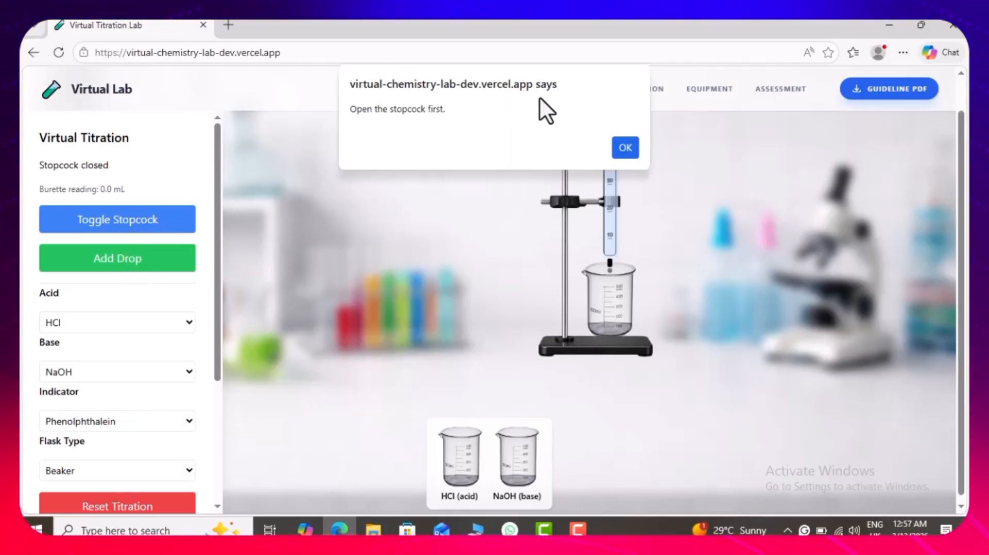
pyautogui.click(625, 147)
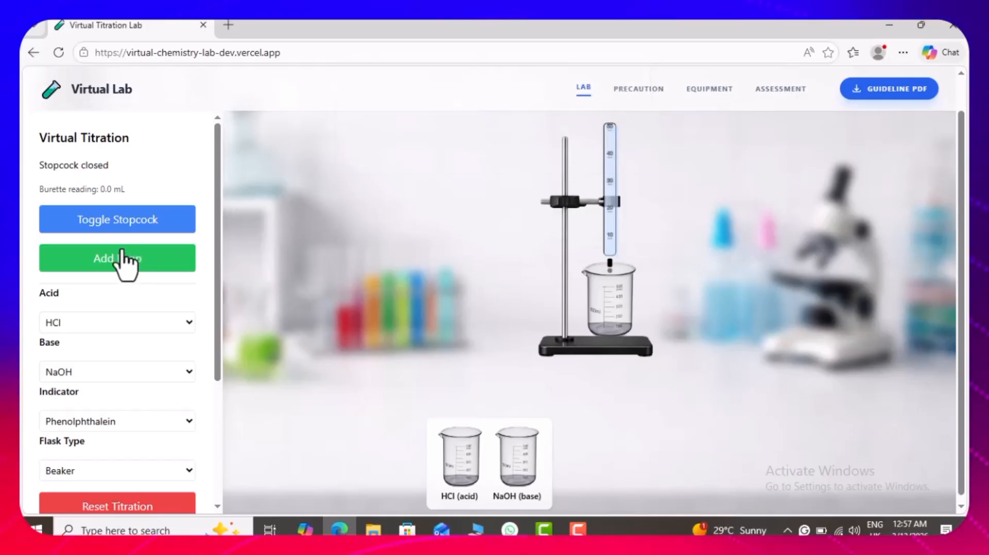
# - Open the stopcock and add six drops of titrant to the beaker to complete the first titration reading
pyautogui.click(118, 222)
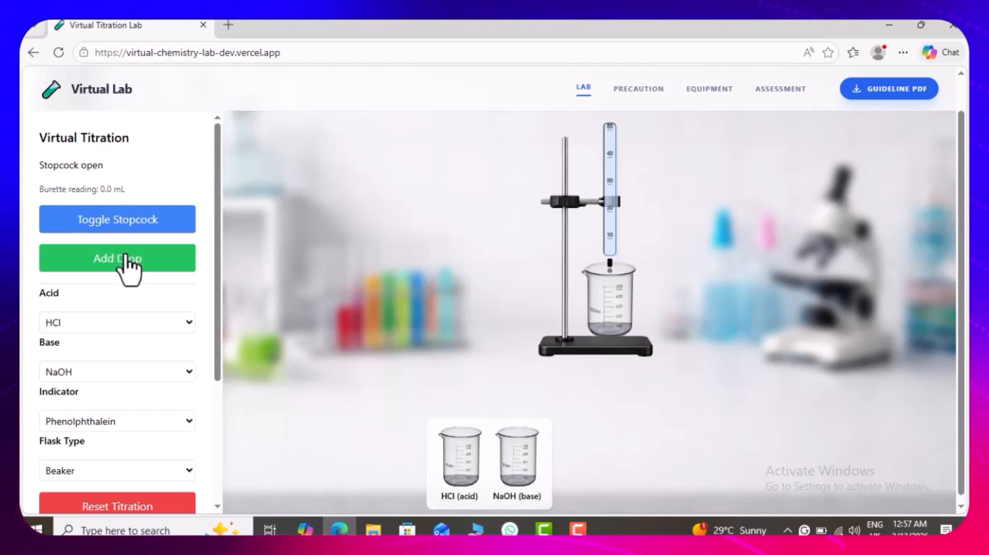
pyautogui.click(131, 281)
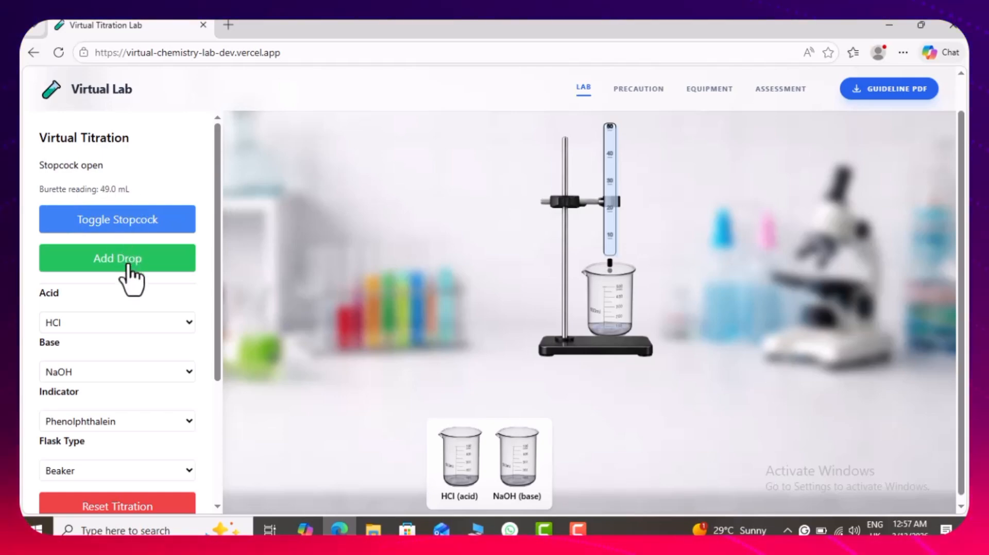
pyautogui.click(131, 281)
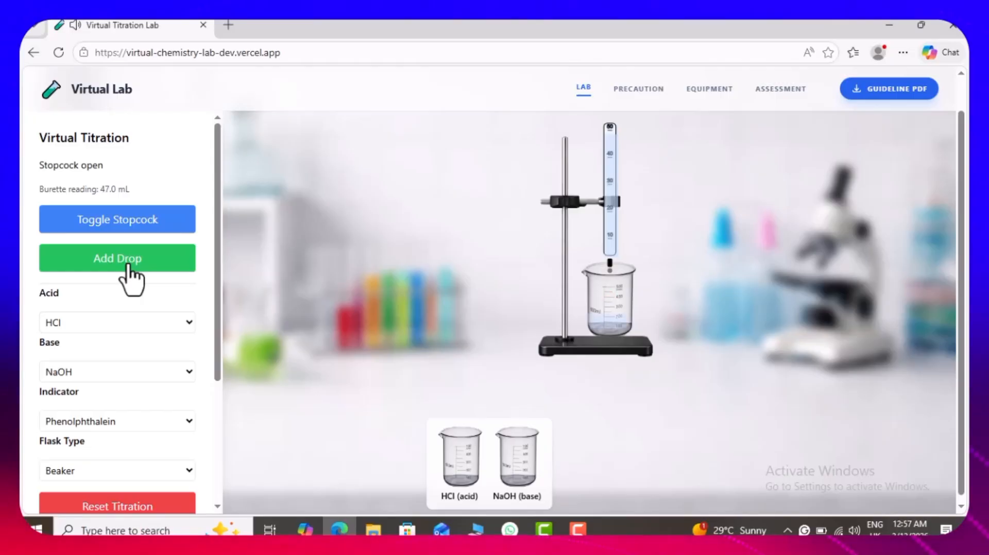
pyautogui.click(131, 281)
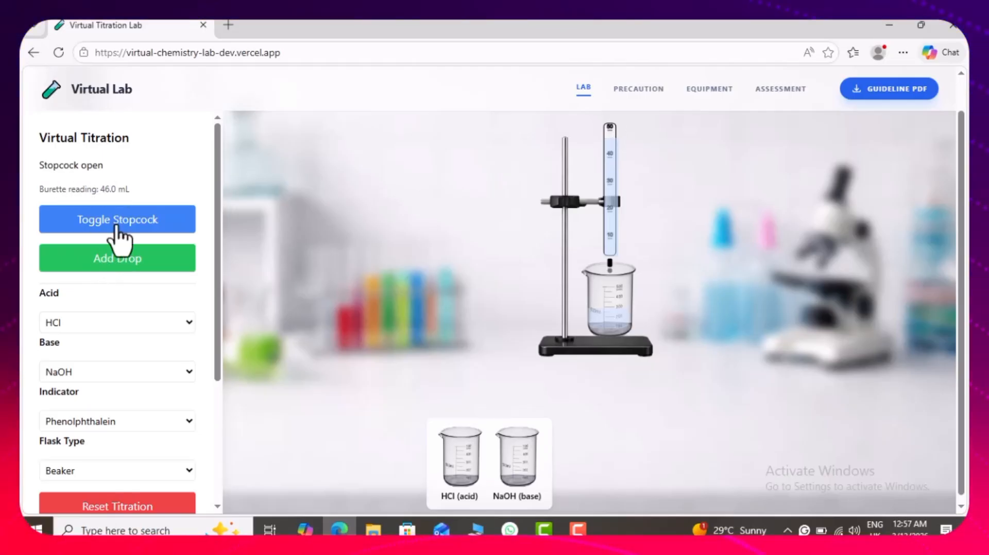
pyautogui.click(113, 258)
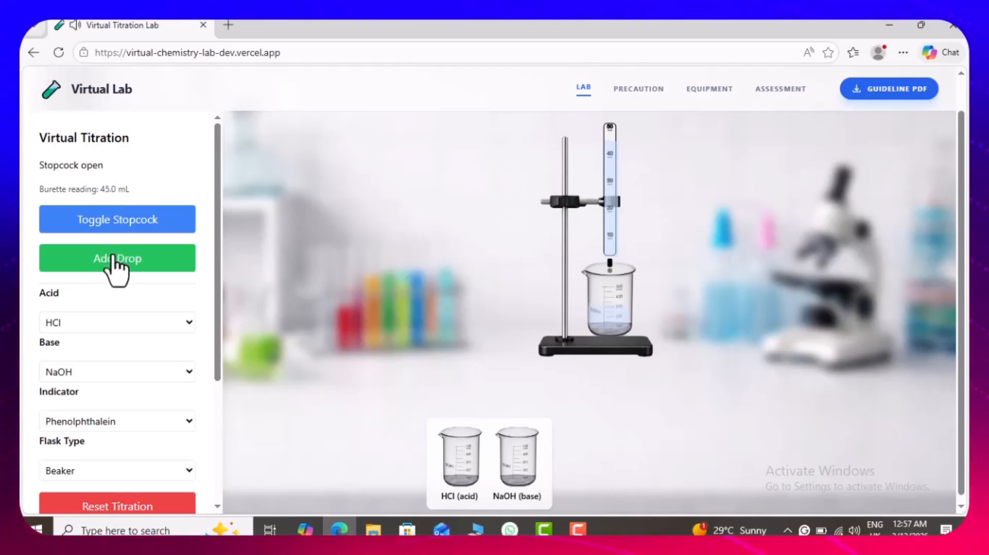
pyautogui.click(113, 257)
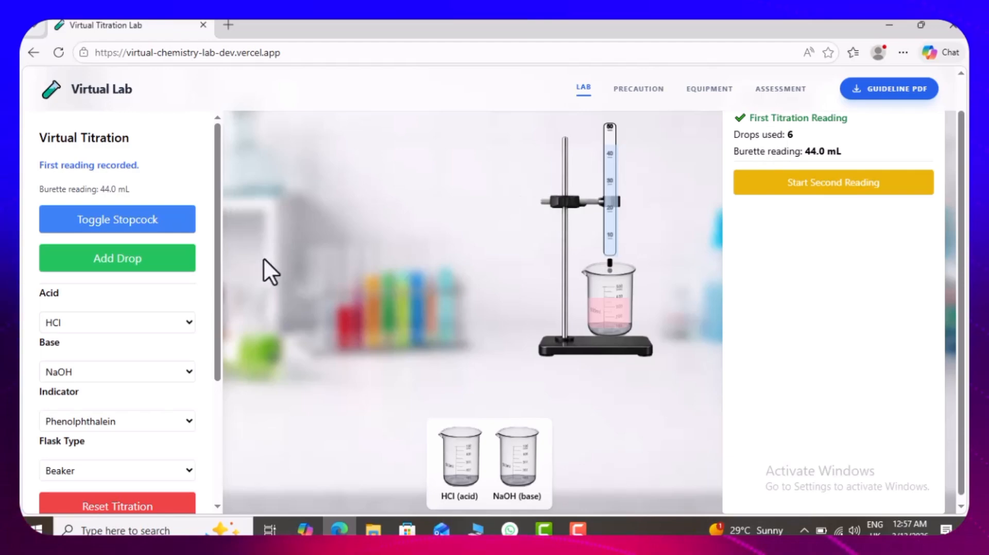
# - Start the second reading and add six more drops of titrant to the emptied beaker to complete it
pyautogui.moveTo(220, 265); pyautogui.dragTo(211, 404)
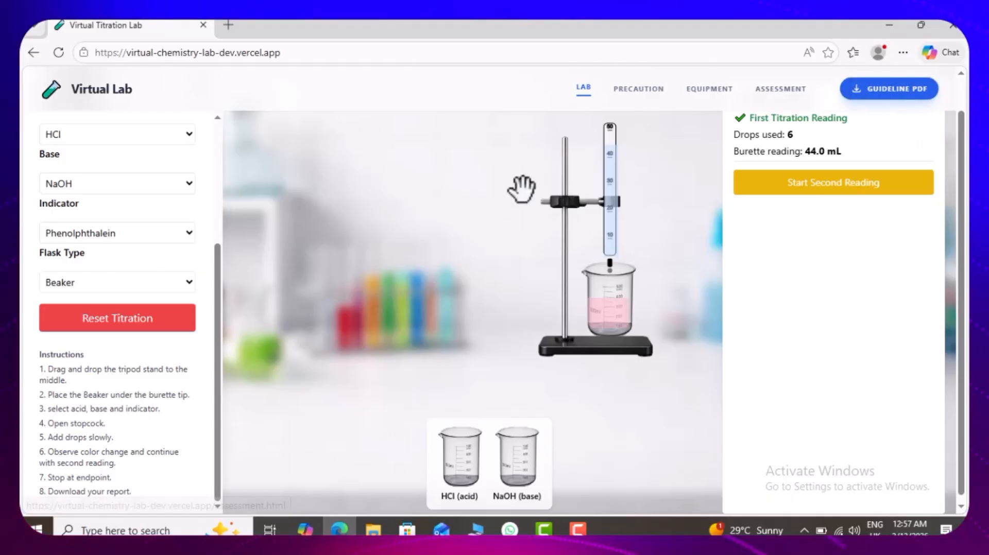
pyautogui.click(791, 183)
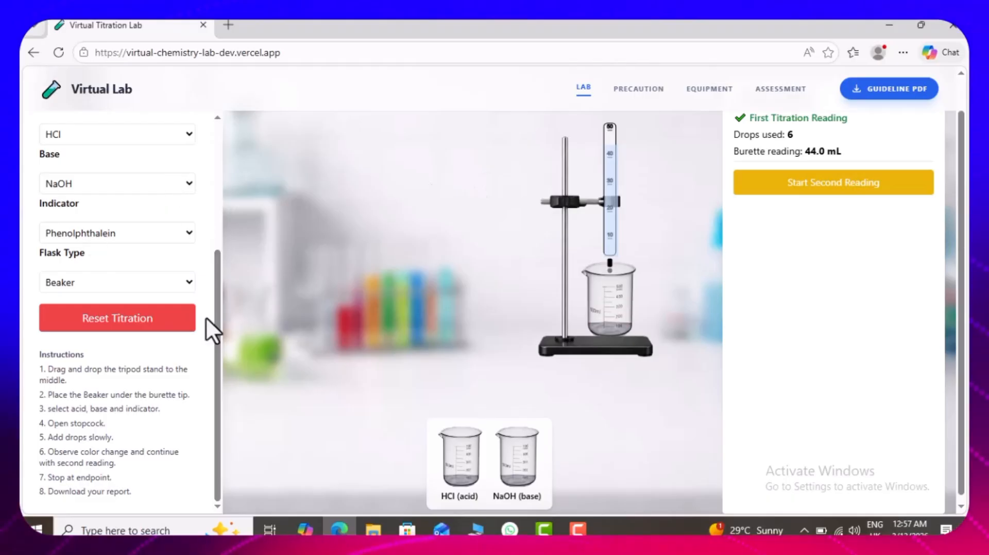
pyautogui.moveTo(215, 317); pyautogui.dragTo(212, 186)
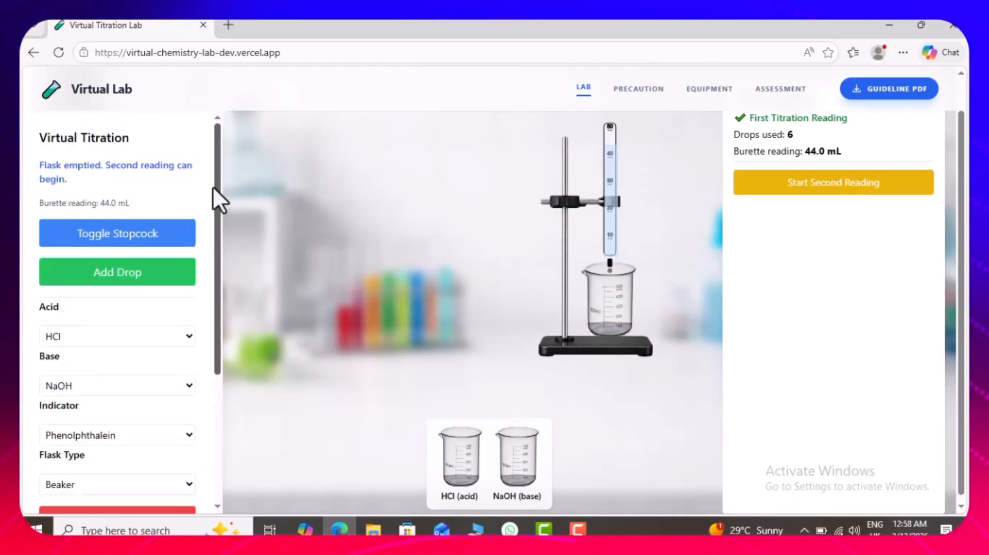
pyautogui.click(137, 280)
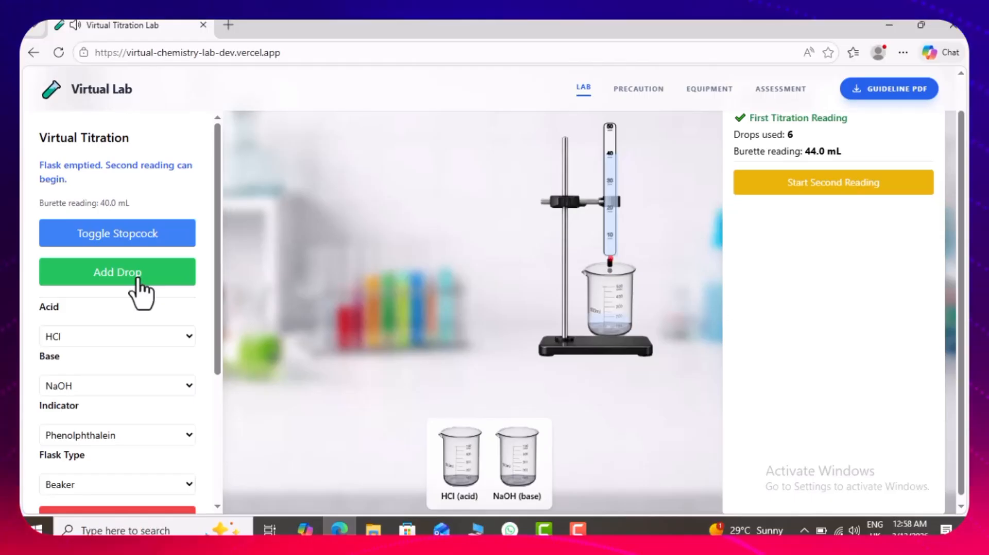
pyautogui.click(137, 279)
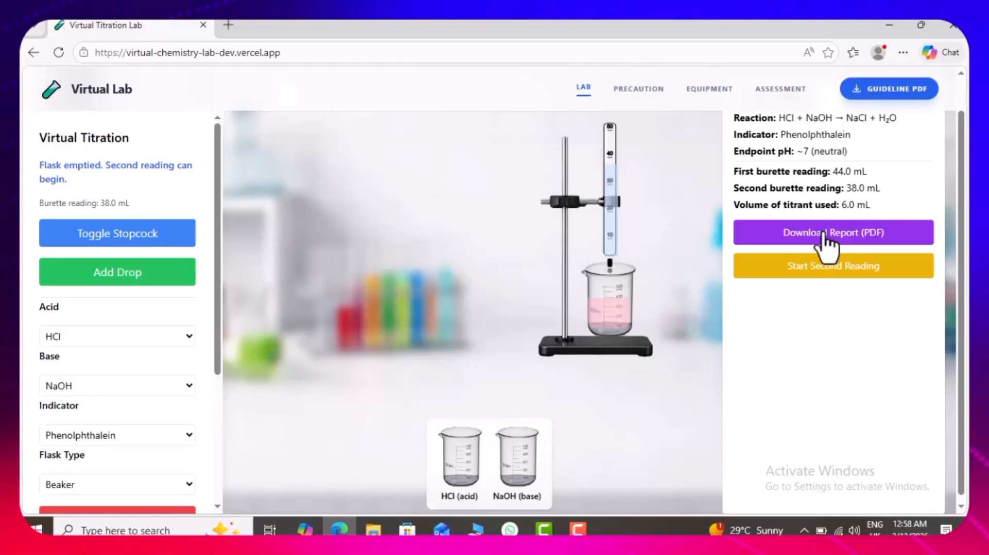
# - Download the titration report as a PDF and open the downloaded file
pyautogui.click(790, 234)
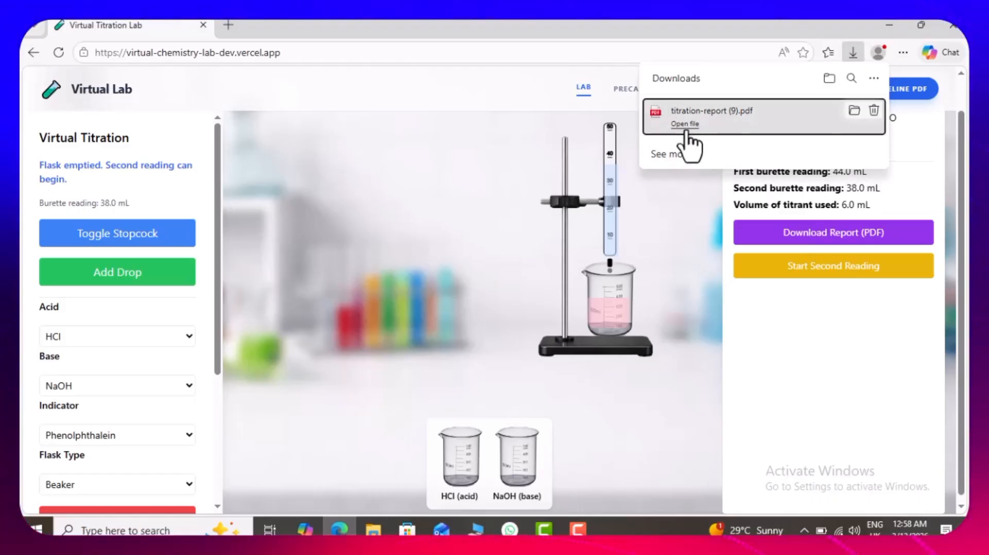
pyautogui.click(685, 127)
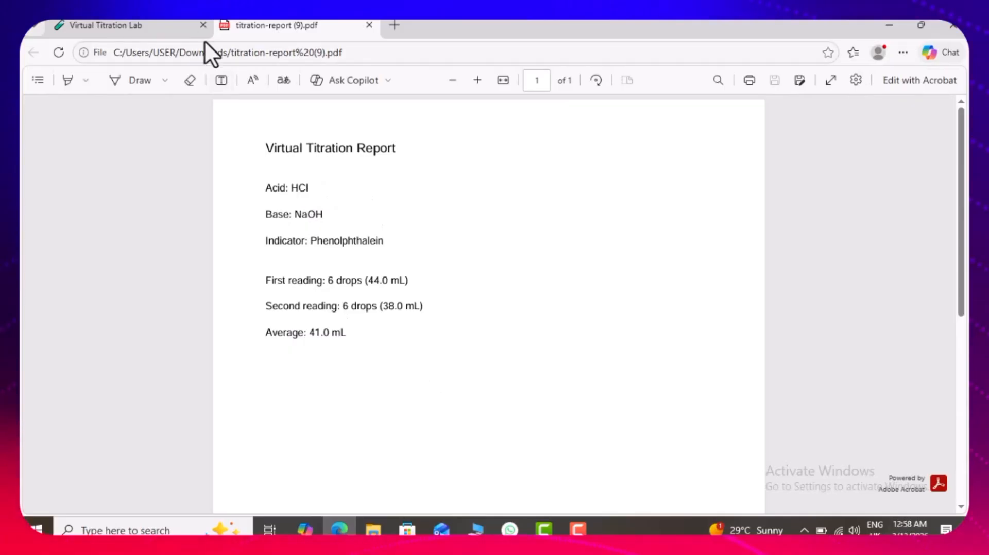
# - Return to the Virtual Titration Lab page and reset the titration
pyautogui.click(160, 25)
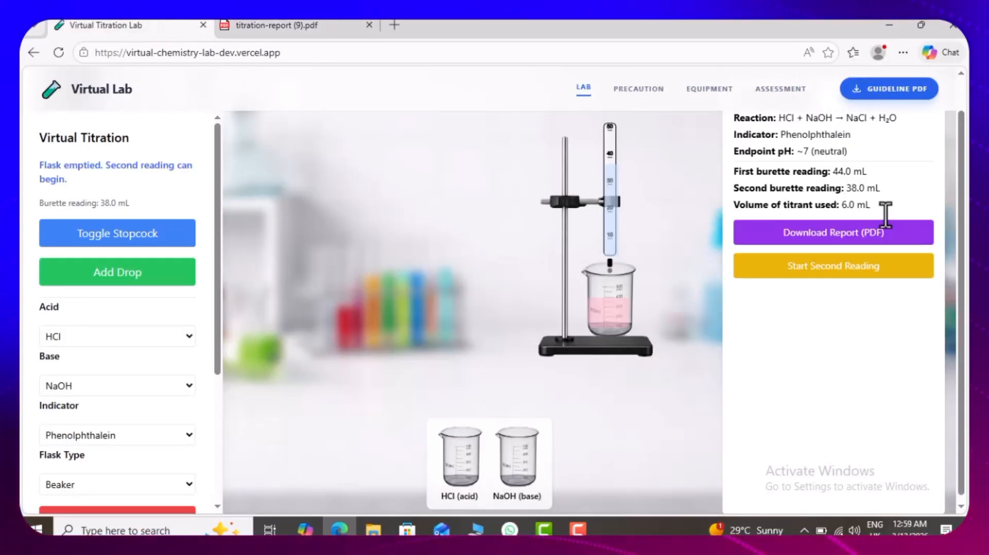
pyautogui.moveTo(965, 258); pyautogui.dragTo(963, 222)
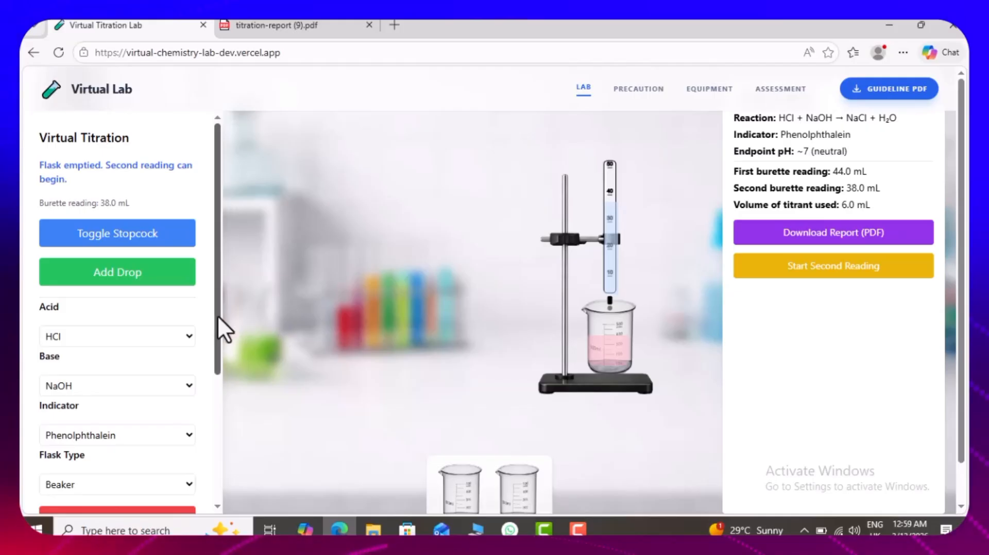
pyautogui.moveTo(218, 315); pyautogui.dragTo(190, 382)
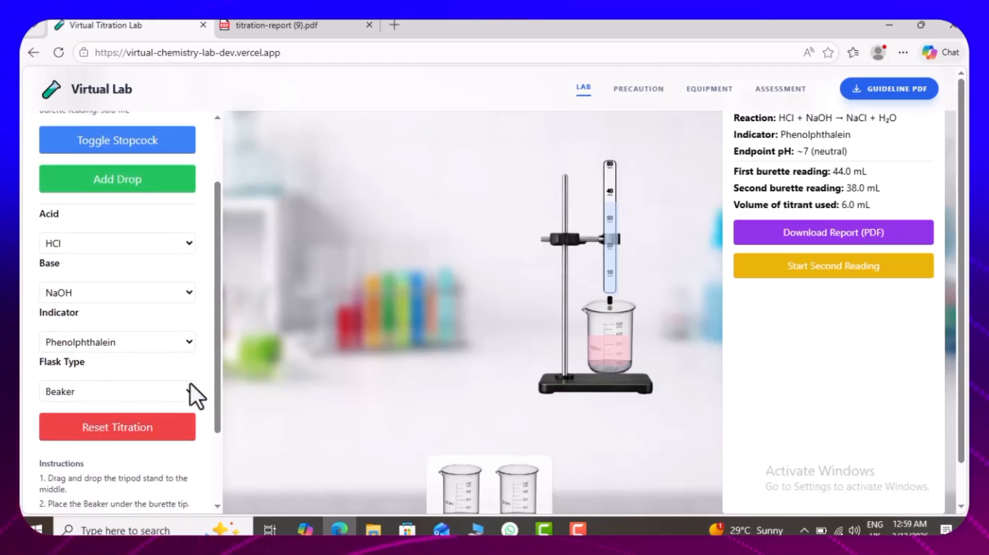
pyautogui.click(128, 432)
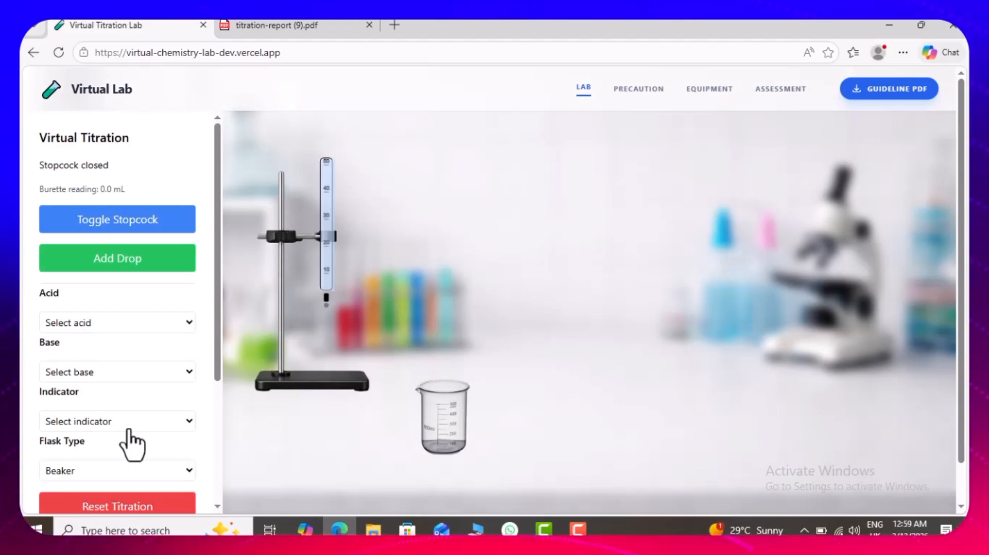
# - Examine the choices available for acid, base, indicator and flask type without changing any of them
pyautogui.click(68, 328)
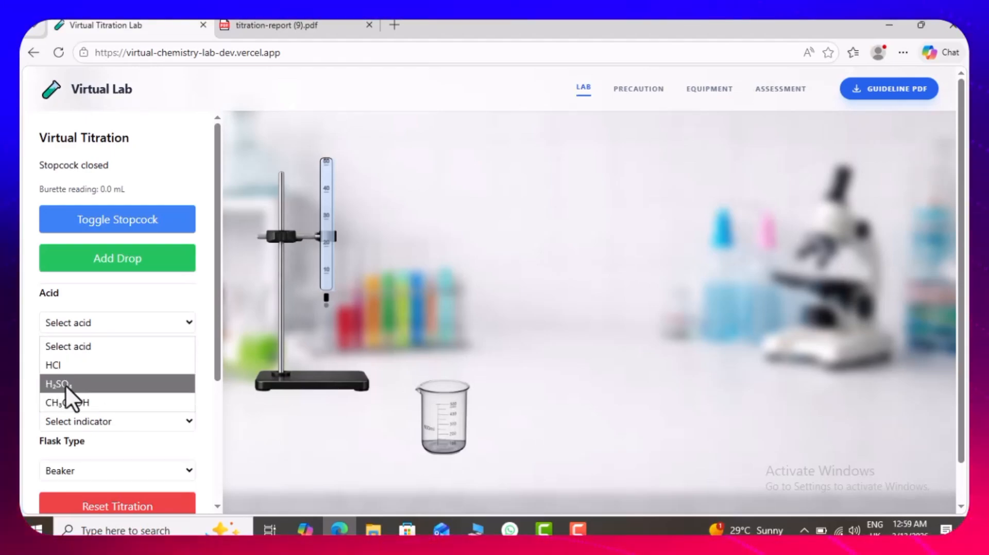
pyautogui.click(194, 422)
pyautogui.click(100, 376)
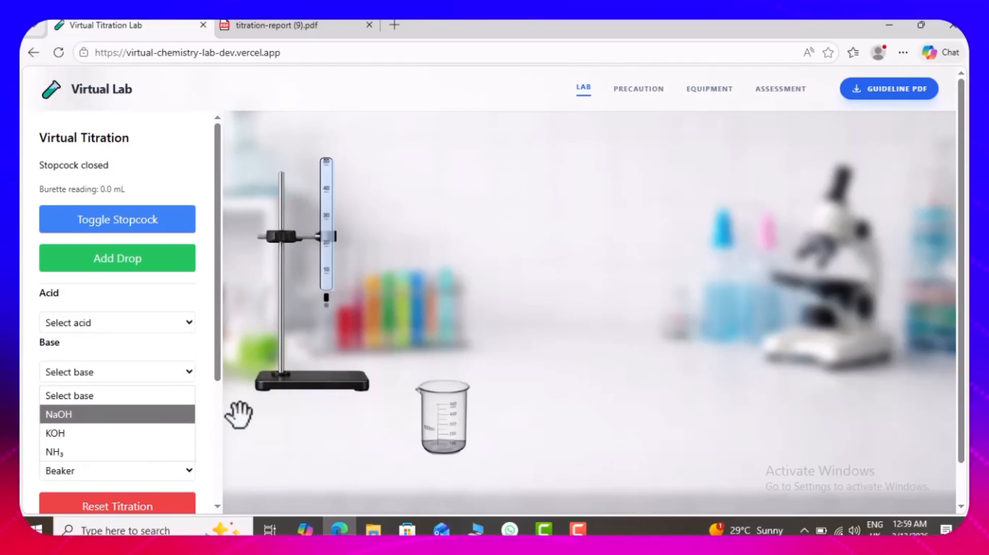
pyautogui.click(217, 408)
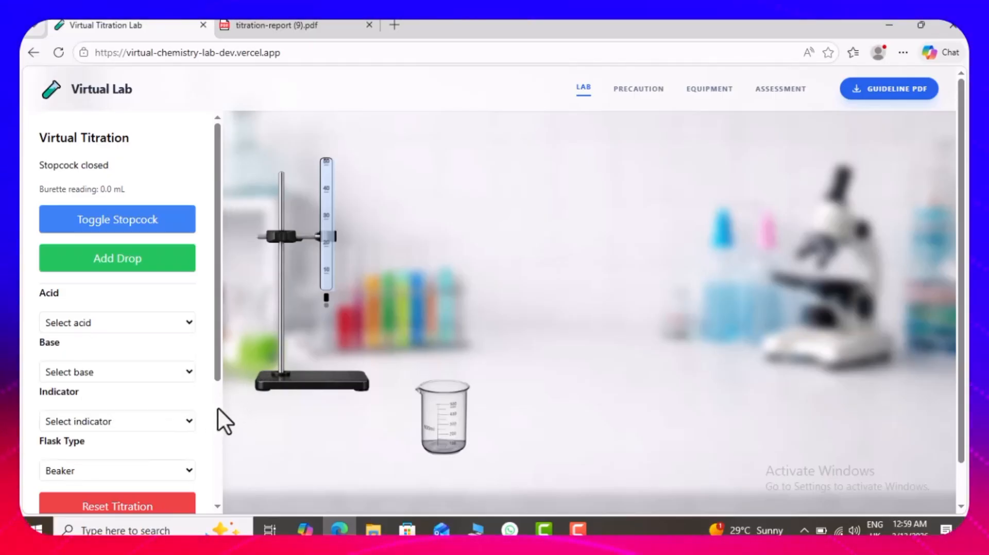
pyautogui.click(156, 423)
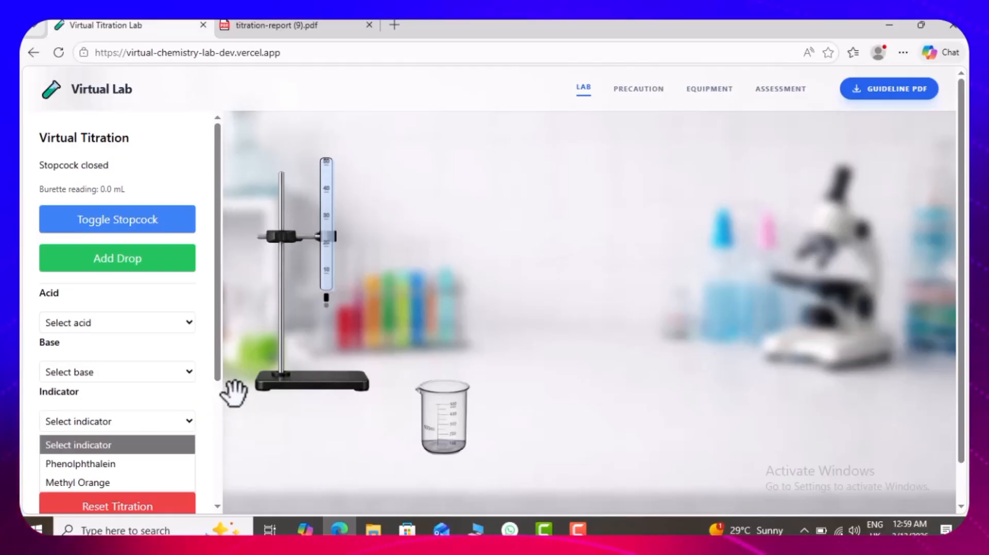
pyautogui.moveTo(219, 376); pyautogui.dragTo(218, 406)
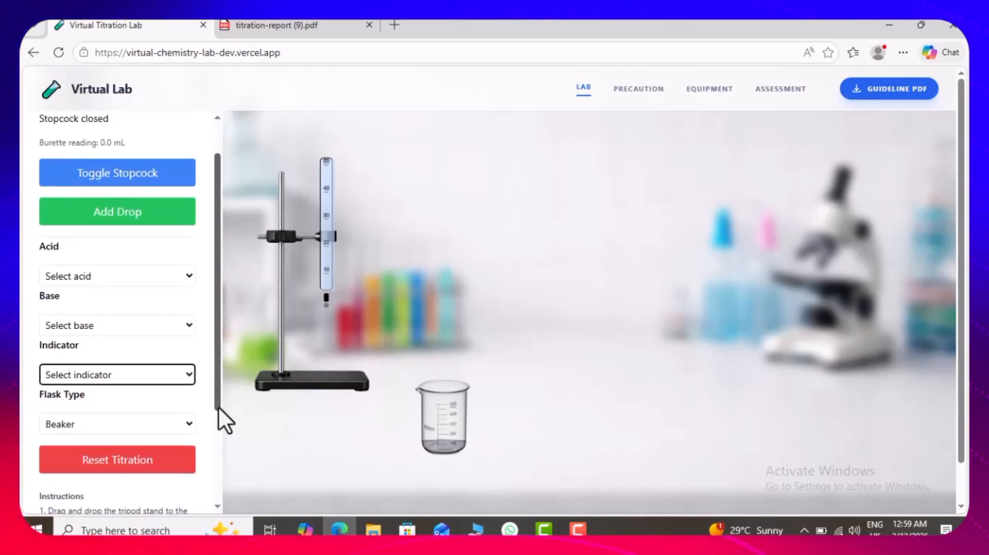
pyautogui.click(181, 423)
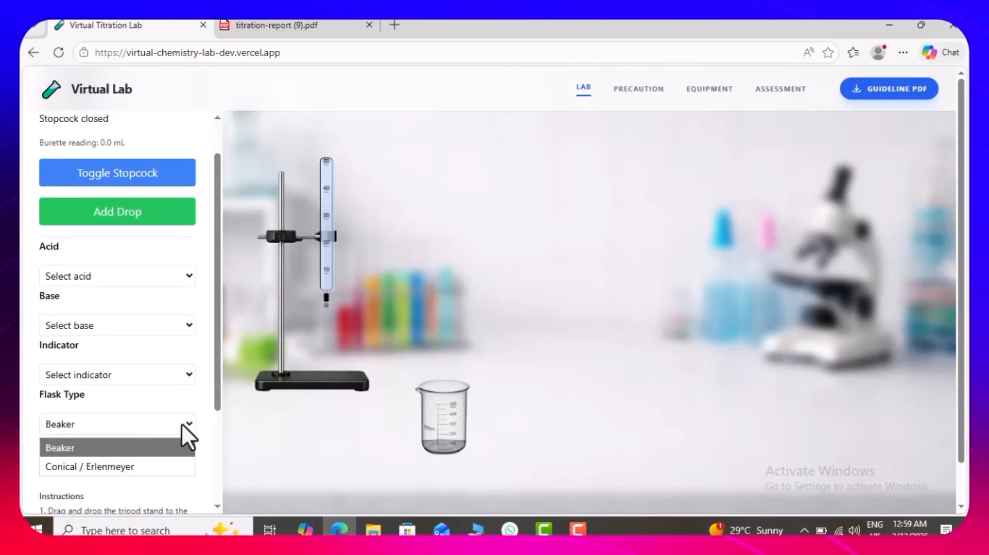
# - Change the flask type to Conical / Erlenmeyer and place the flask on the stand base directly under the burette
pyautogui.click(144, 462)
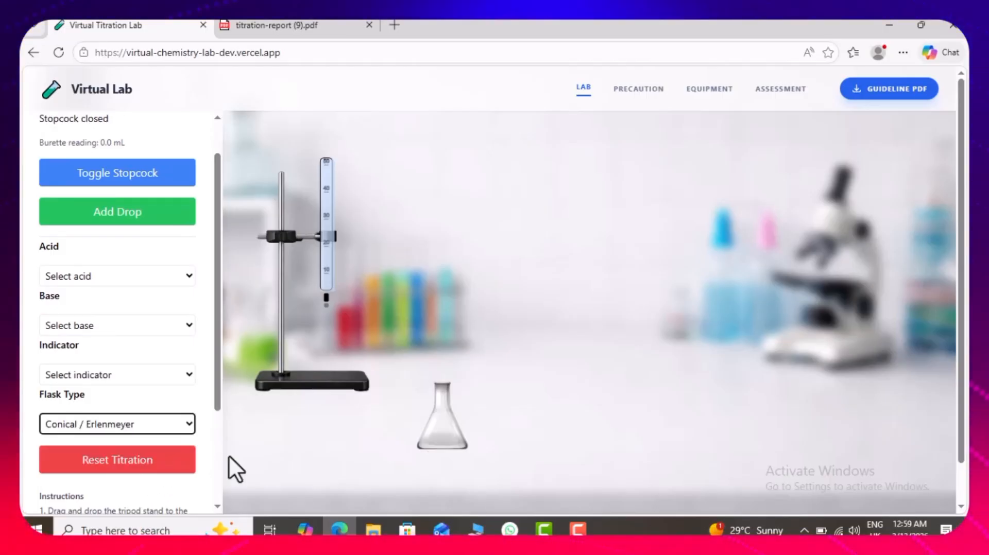
pyautogui.moveTo(449, 428); pyautogui.dragTo(344, 354)
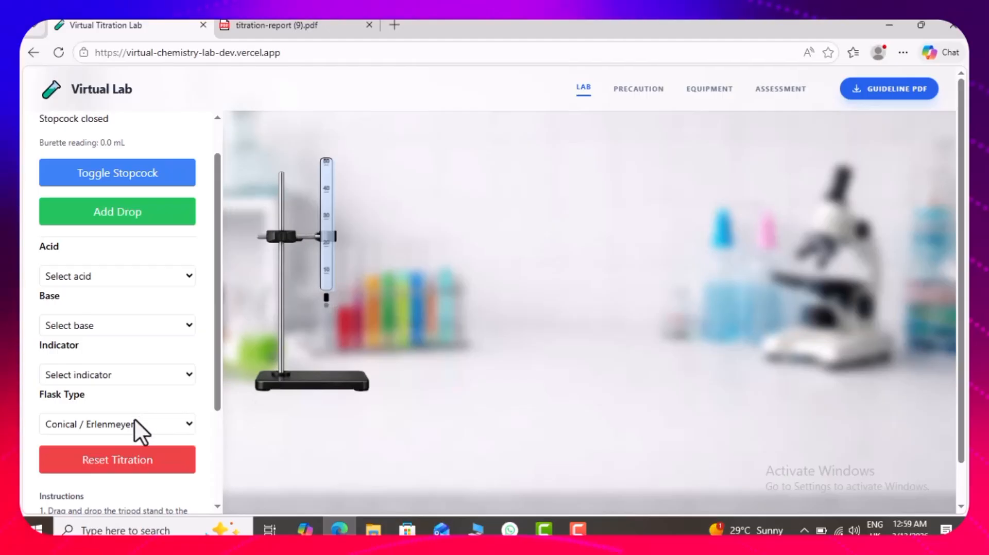
pyautogui.moveTo(332, 394); pyautogui.dragTo(337, 352)
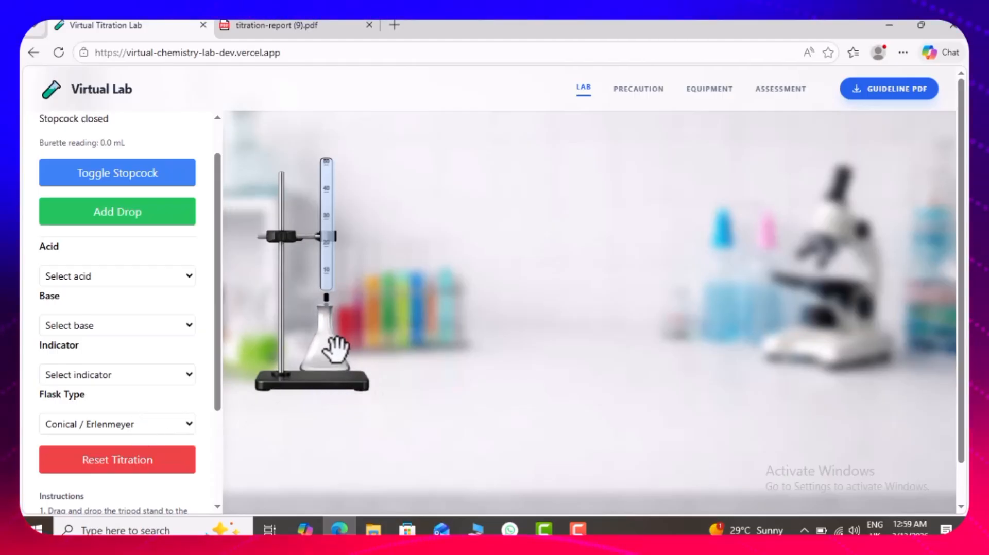
# - Switch the flask type back to Beaker and choose HCl as the acid
pyautogui.click(176, 422)
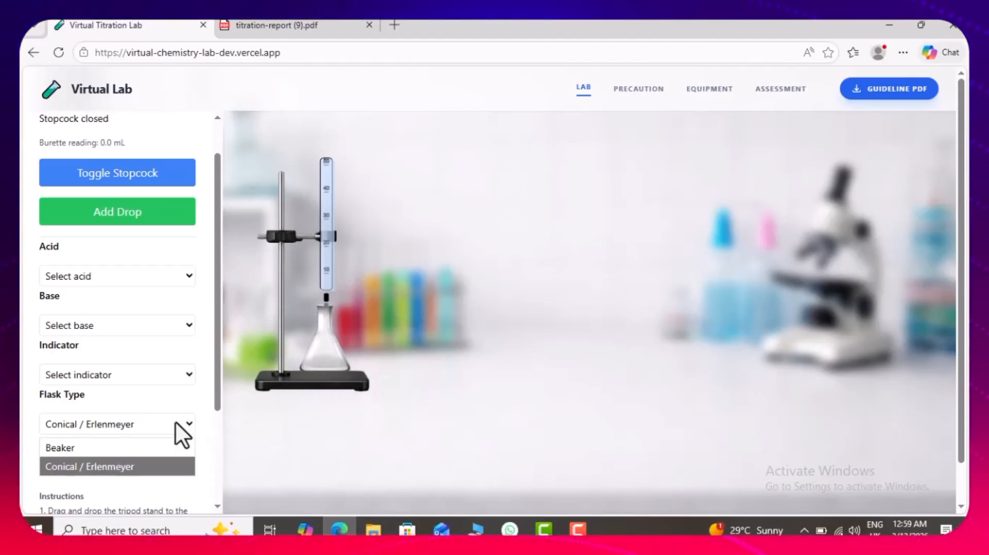
pyautogui.click(131, 453)
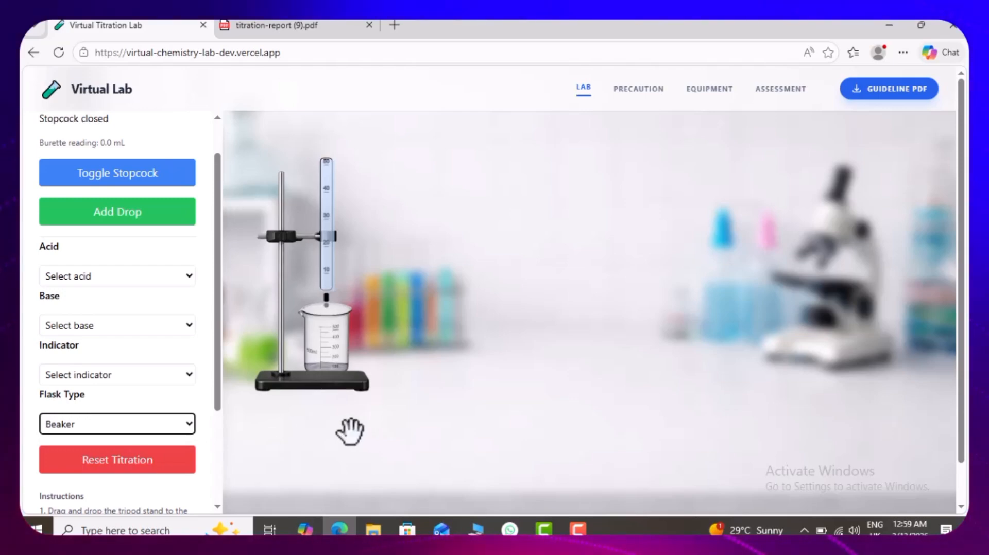
pyautogui.click(104, 270)
pyautogui.click(82, 320)
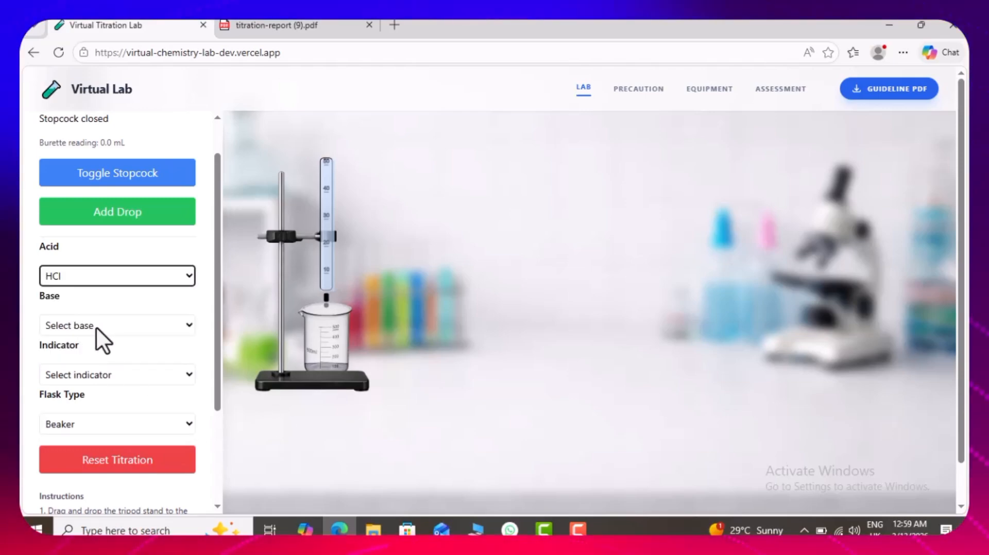
pyautogui.click(98, 327)
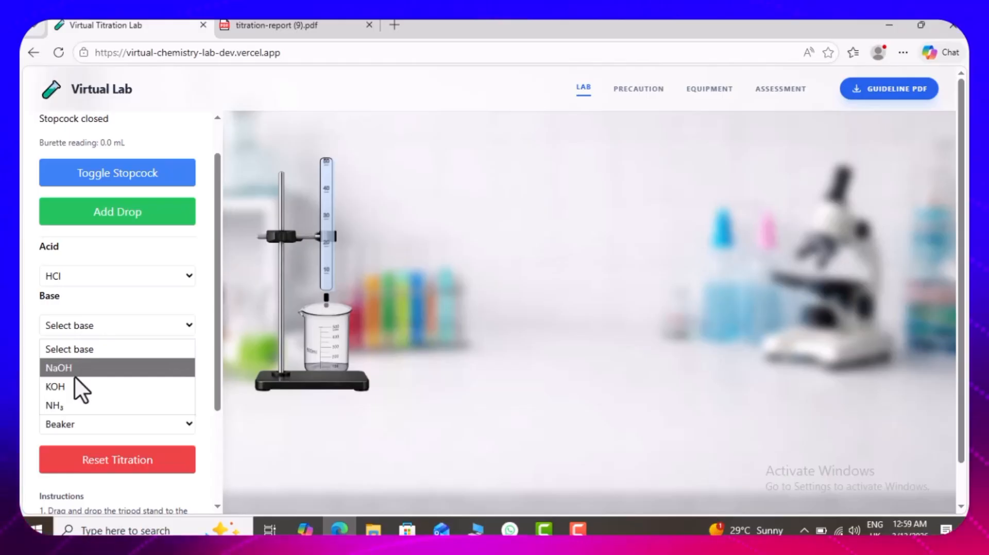
# - Change the acid to H₂SO₄ and choose KOH as the base to get their reagent beakers
pyautogui.click(79, 279)
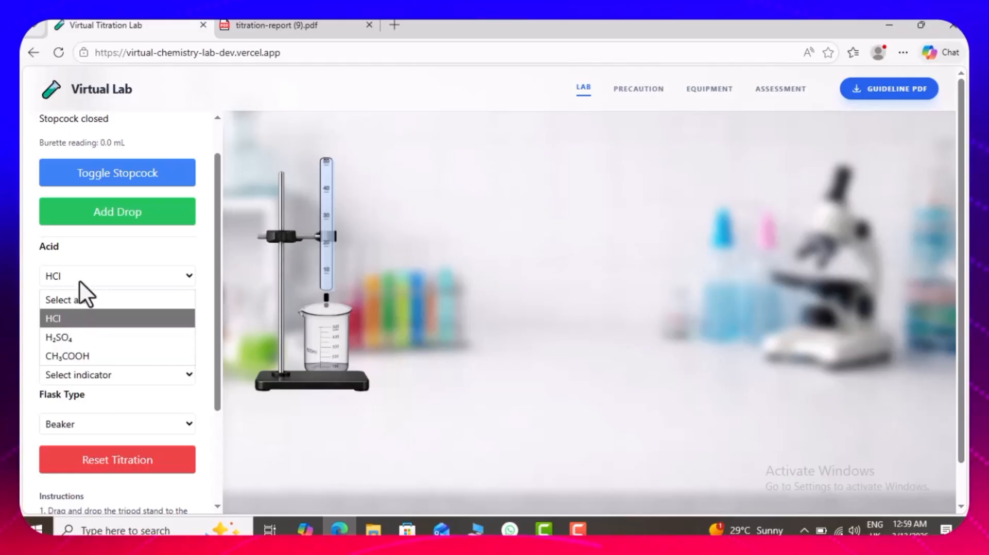
pyautogui.click(73, 339)
pyautogui.click(80, 329)
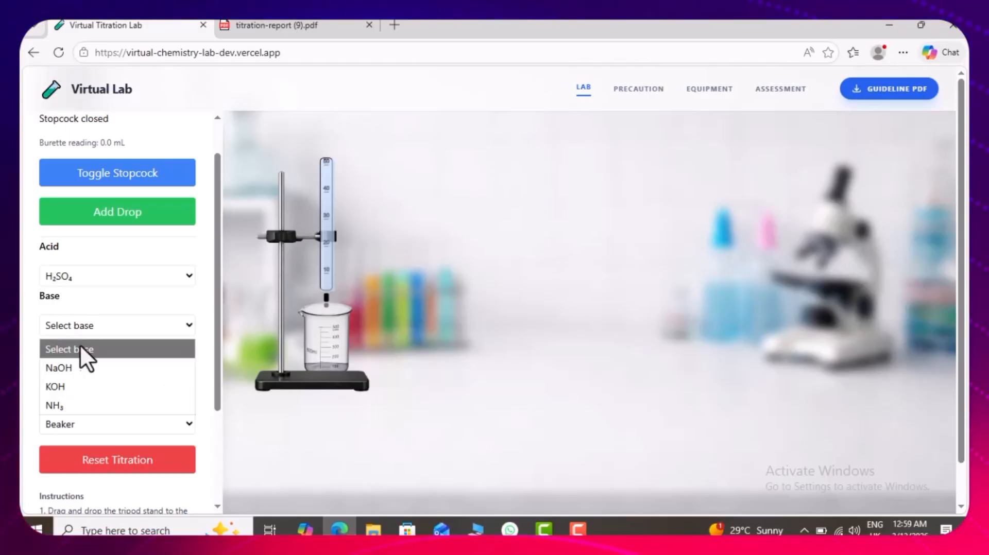
pyautogui.click(83, 381)
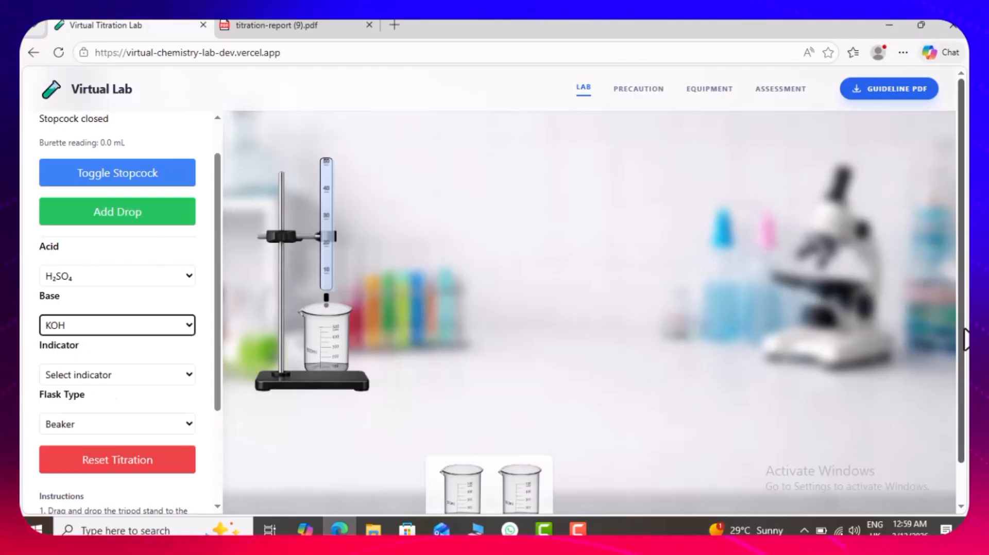
pyautogui.scroll(-1, 965, 347)
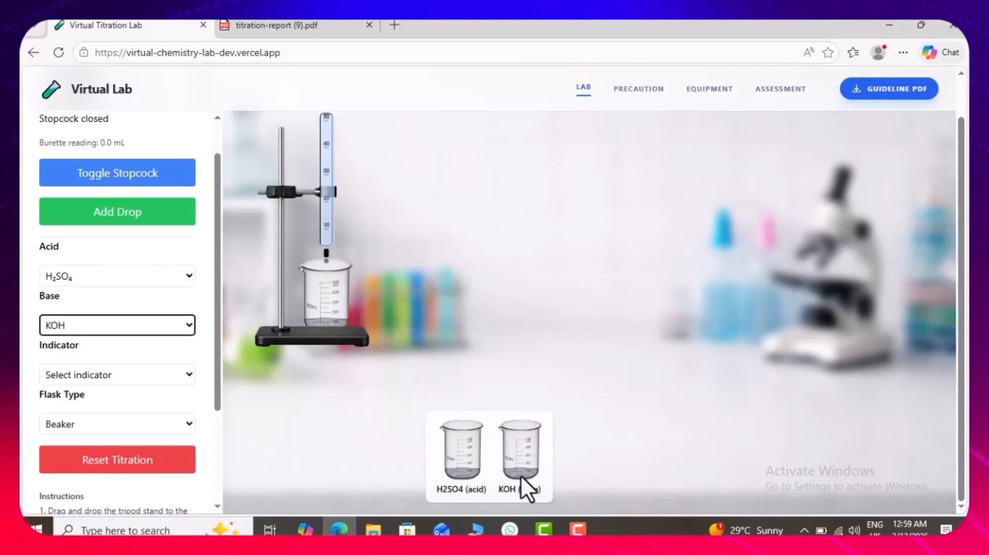
# - Open the Precaution page and review the safety instructions down to the emergency procedures and pre-lab checklist
pyautogui.click(638, 92)
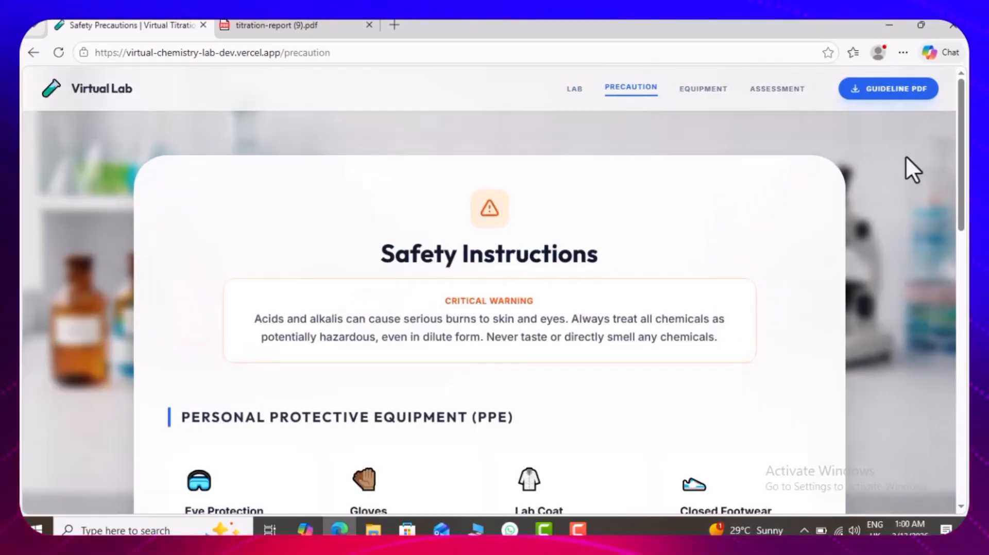
pyautogui.scroll(-3, 964, 175)
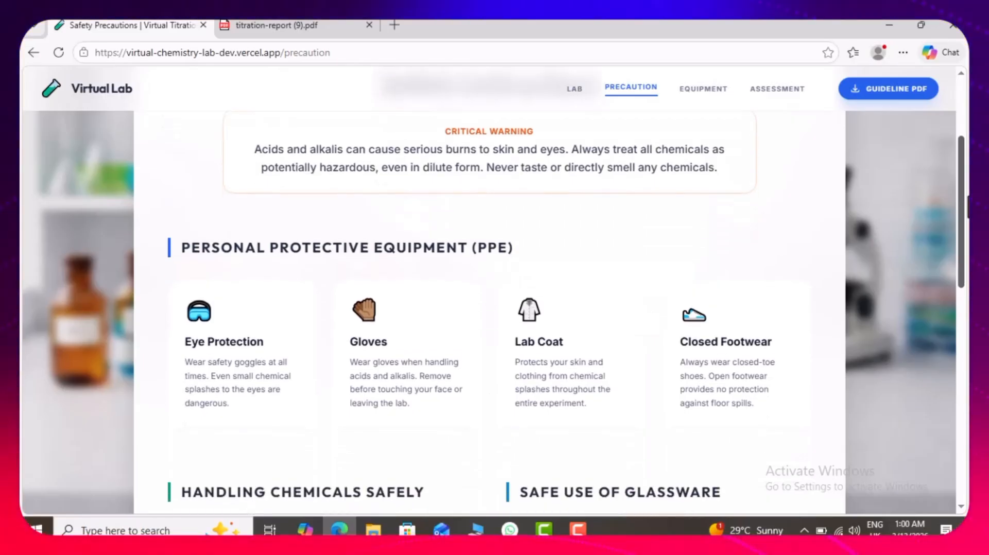
pyautogui.scroll(-3, 489, 309)
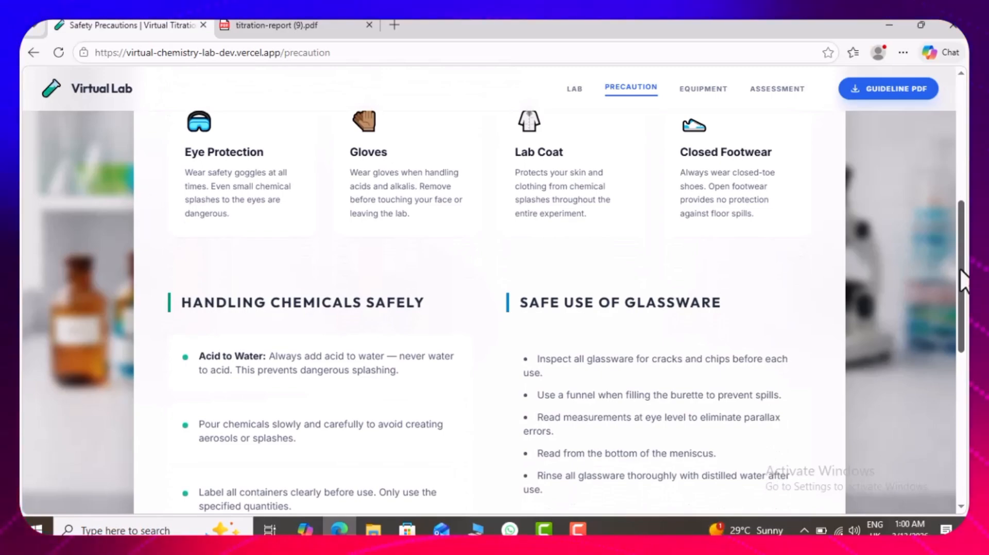
pyautogui.moveTo(963, 281); pyautogui.dragTo(967, 378)
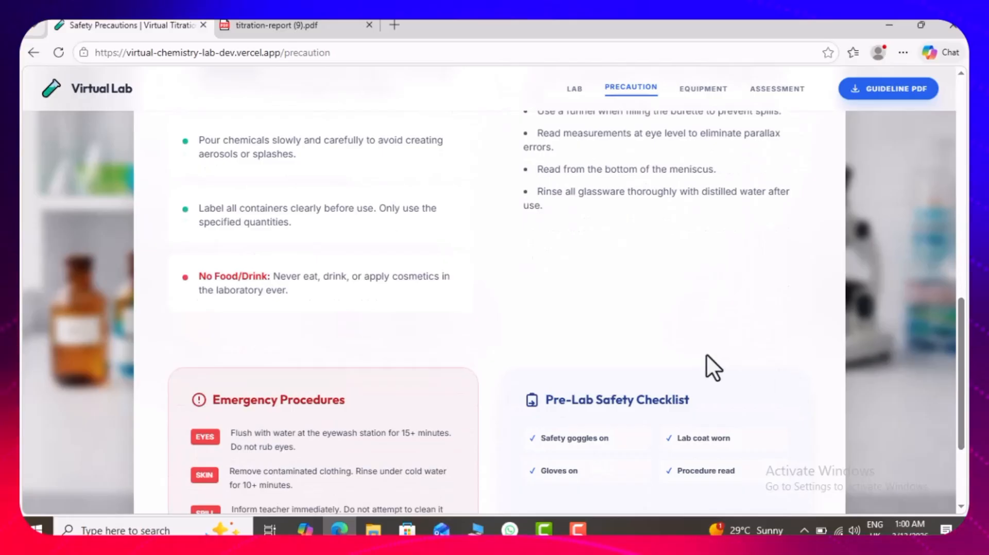
# - Open the Equipment page and review the laboratory apparatus descriptions
pyautogui.click(692, 103)
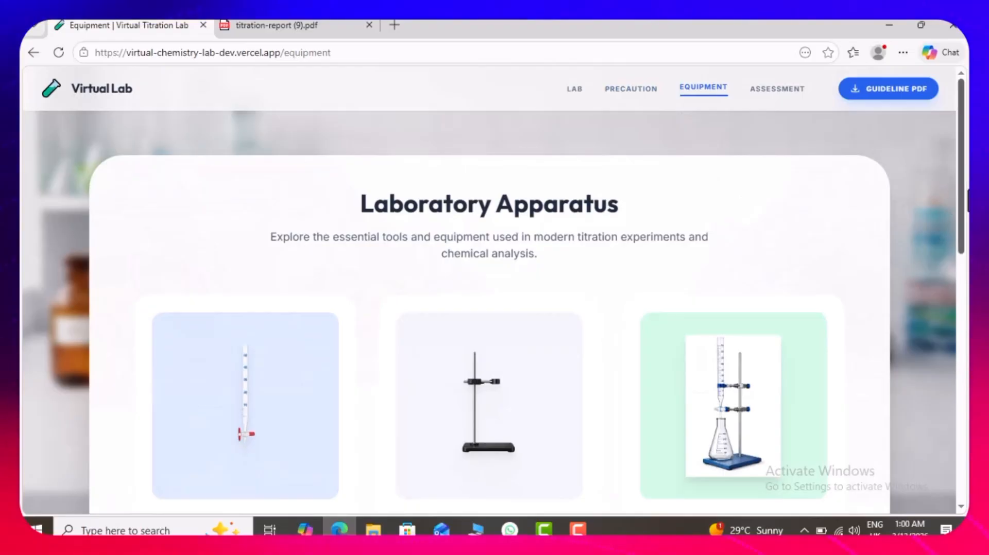
pyautogui.scroll(-3, 960, 230)
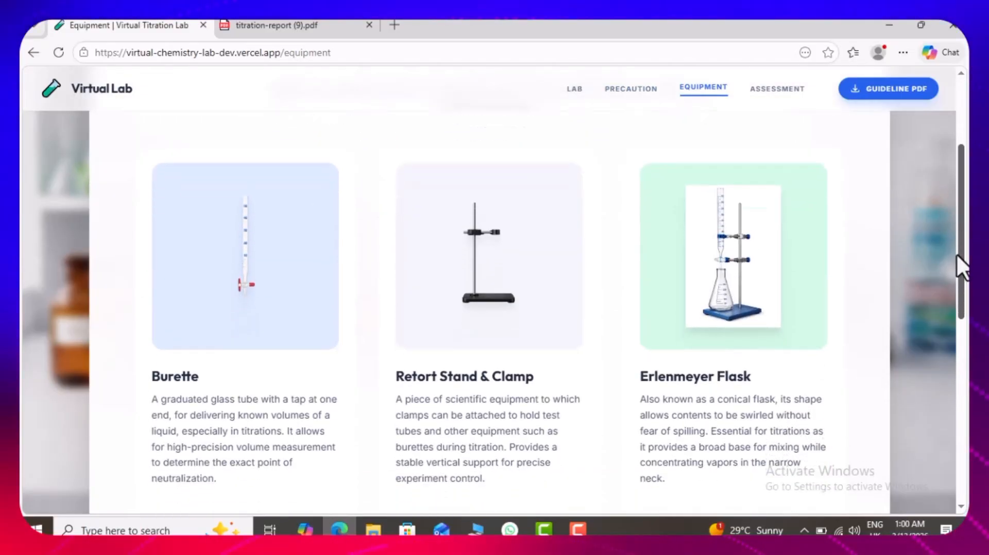
pyautogui.moveTo(956, 253); pyautogui.dragTo(932, 319)
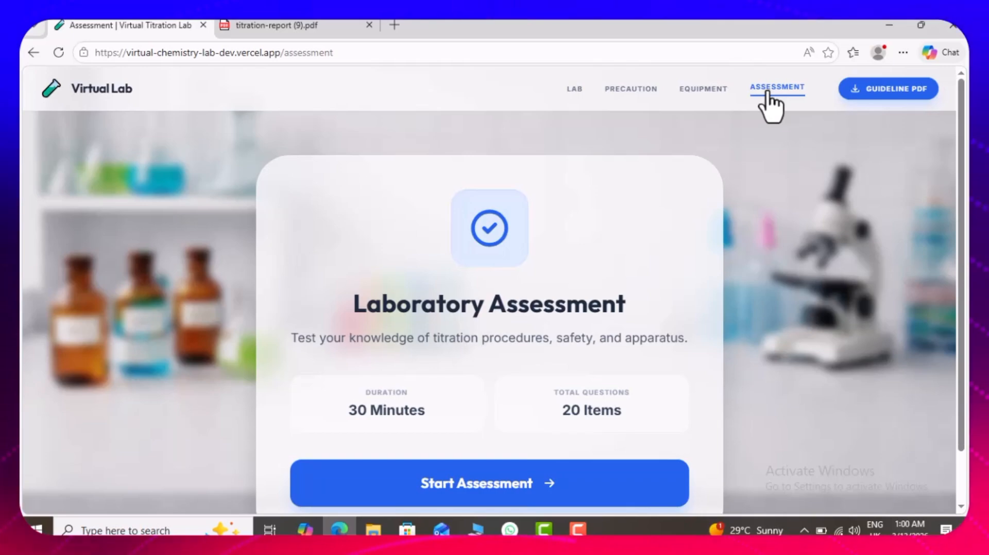
# - Start the laboratory assessment and submit "burr" as the answer to question 1 about the curved liquid surface
pyautogui.click(517, 493)
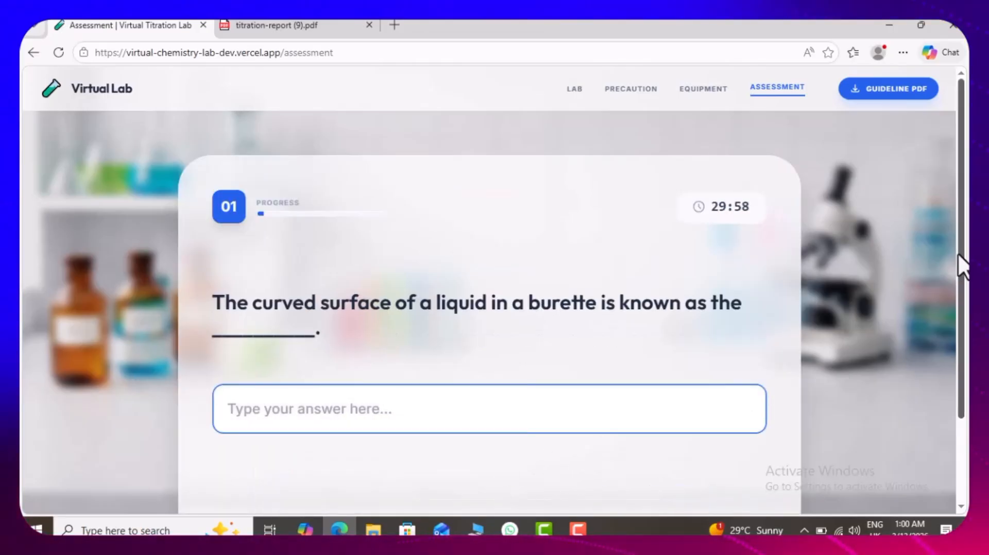
pyautogui.scroll(-2, 963, 309)
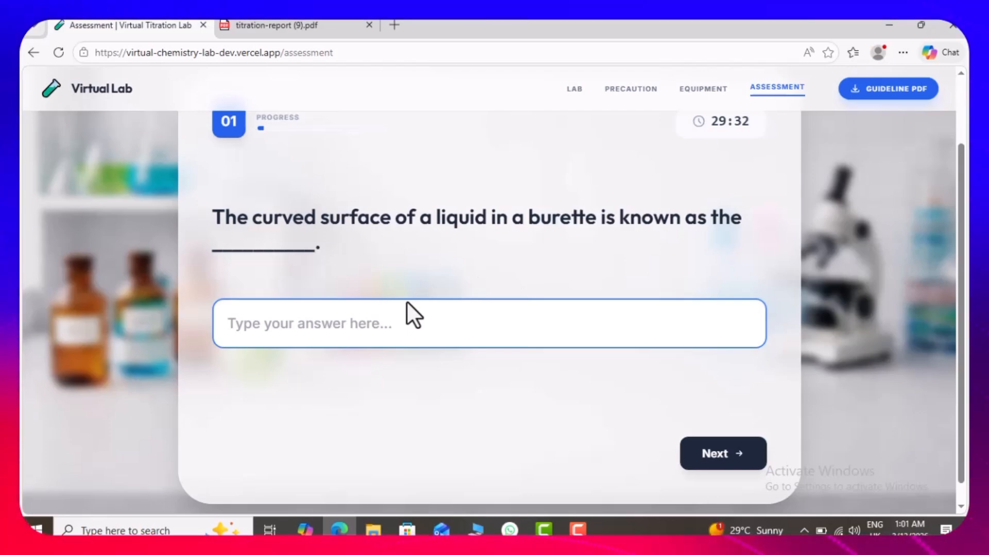
pyautogui.write('burr')
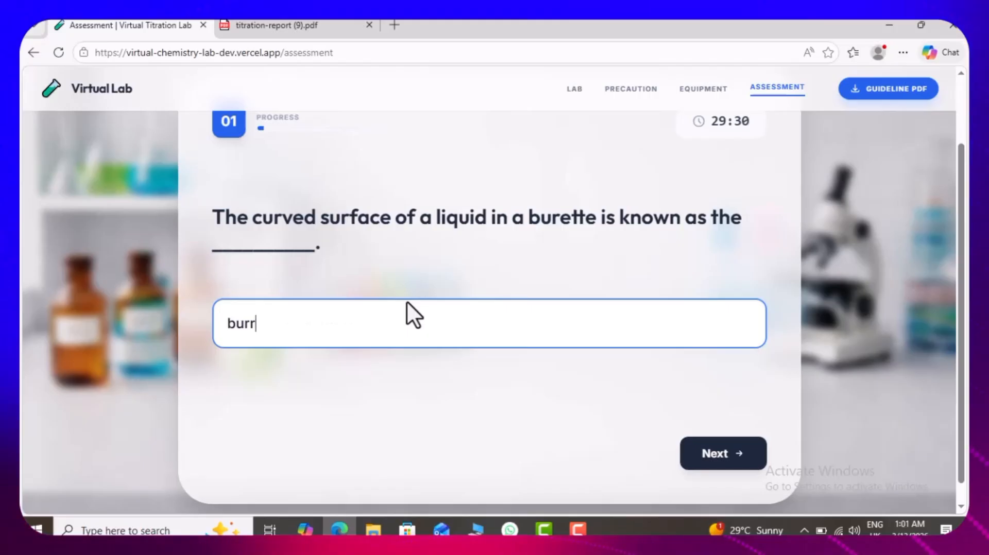
pyautogui.click(706, 466)
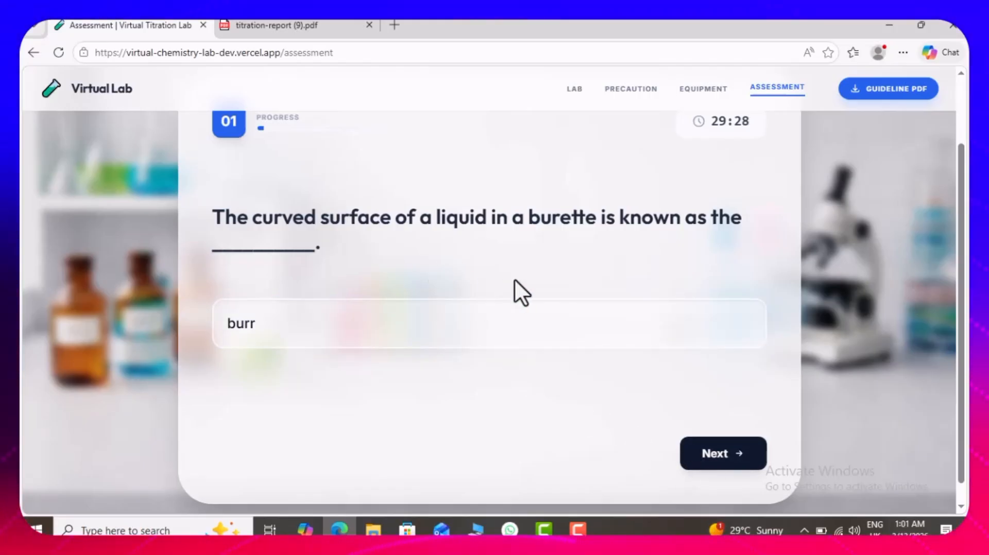
# - Answer question 2 with Phenolphthalein and question 3 with Adding indicator in excess
pyautogui.click(355, 299)
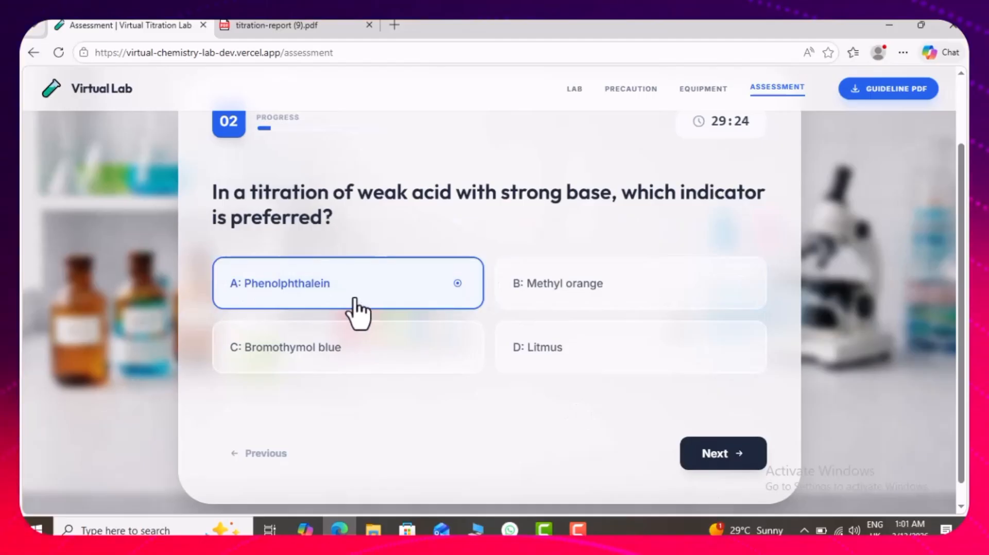
pyautogui.click(722, 446)
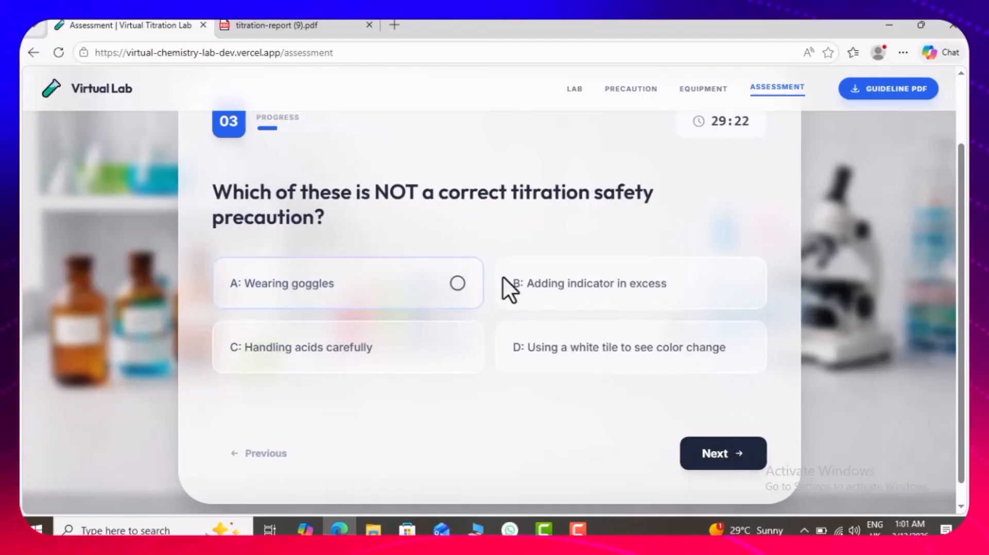
pyautogui.click(531, 289)
pyautogui.click(742, 460)
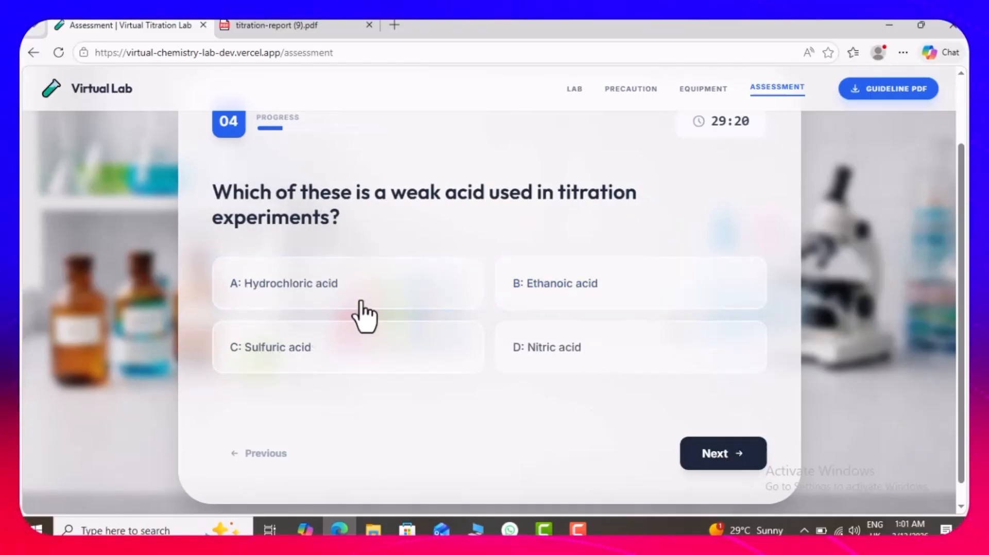
# - Answer question 4 with Hydrochloric acid and question 5 with the placeholder text "jjj"
pyautogui.click(330, 296)
pyautogui.click(715, 453)
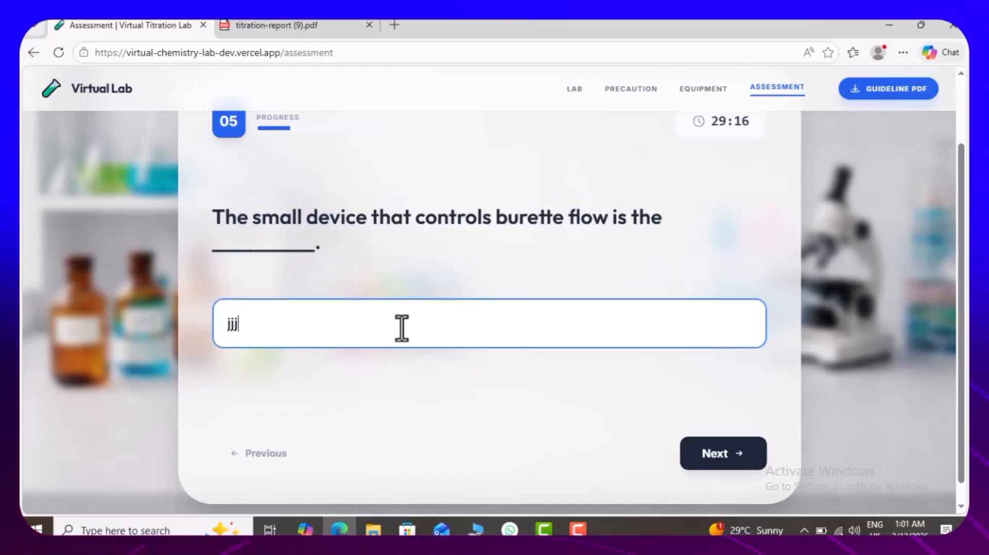
pyautogui.click(713, 456)
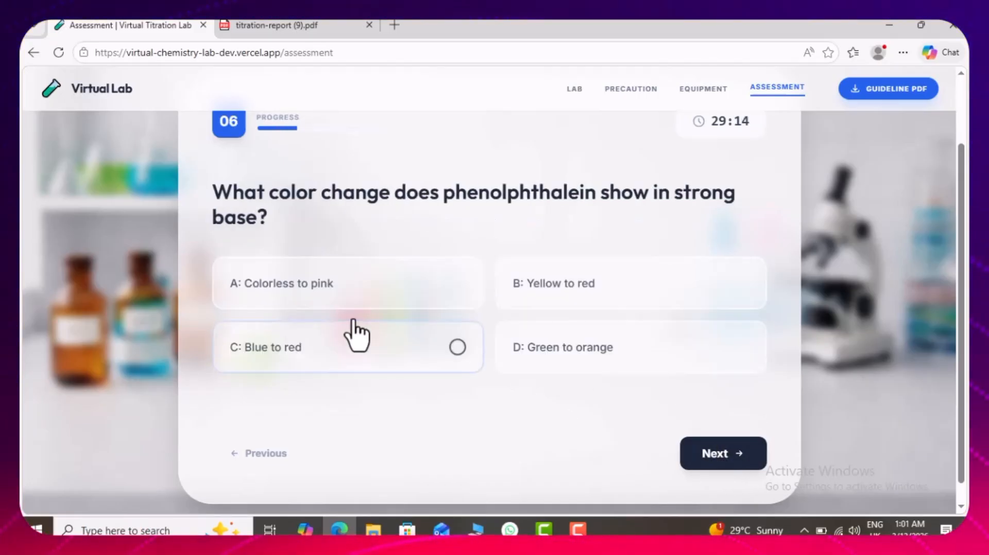
# - Answer question 6 with Colorless to pink and question 7 with Retort stand
pyautogui.click(300, 286)
pyautogui.click(700, 467)
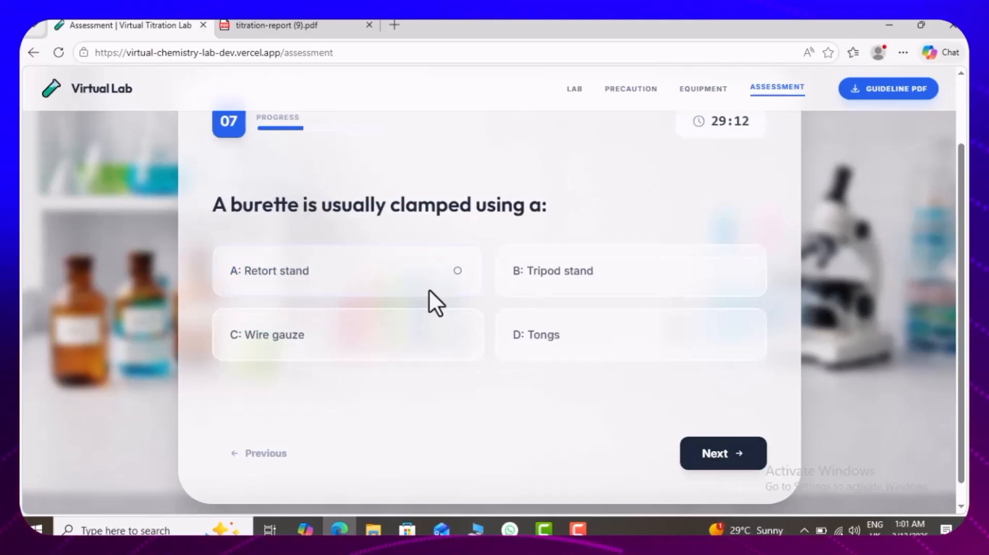
pyautogui.click(426, 287)
pyautogui.click(737, 459)
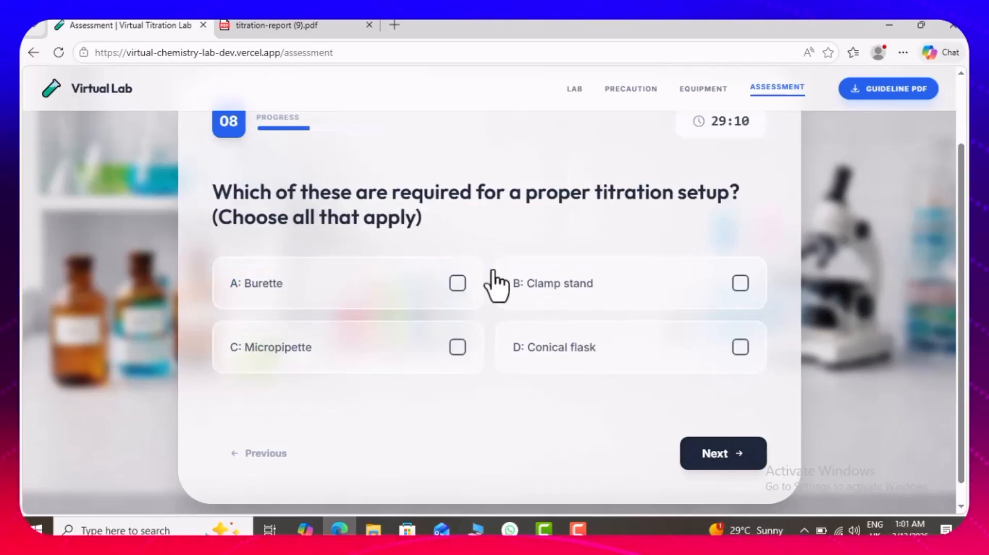
# - Select Clamp stand for question 8, and proceed past question 9 on commonly used indicators
pyautogui.click(540, 294)
pyautogui.click(728, 455)
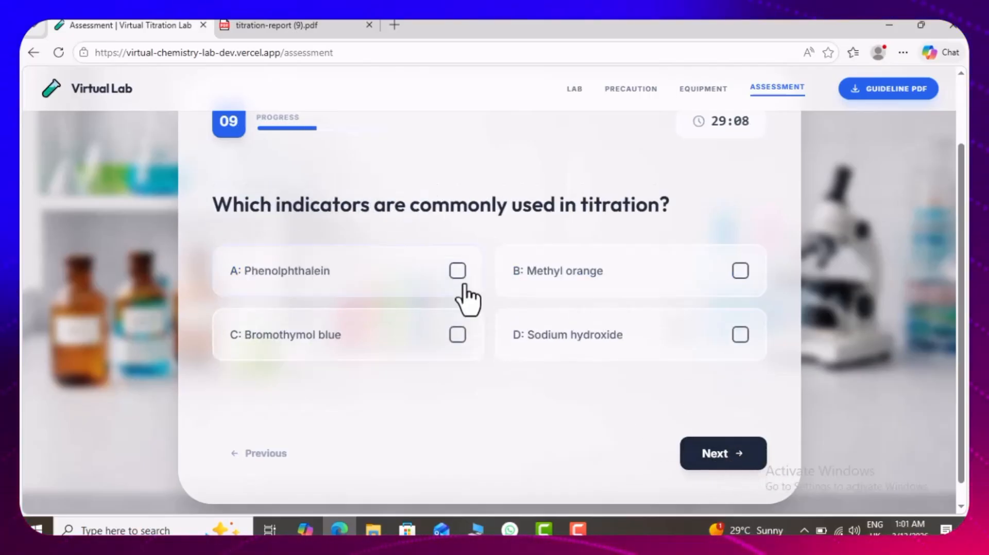
pyautogui.click(735, 457)
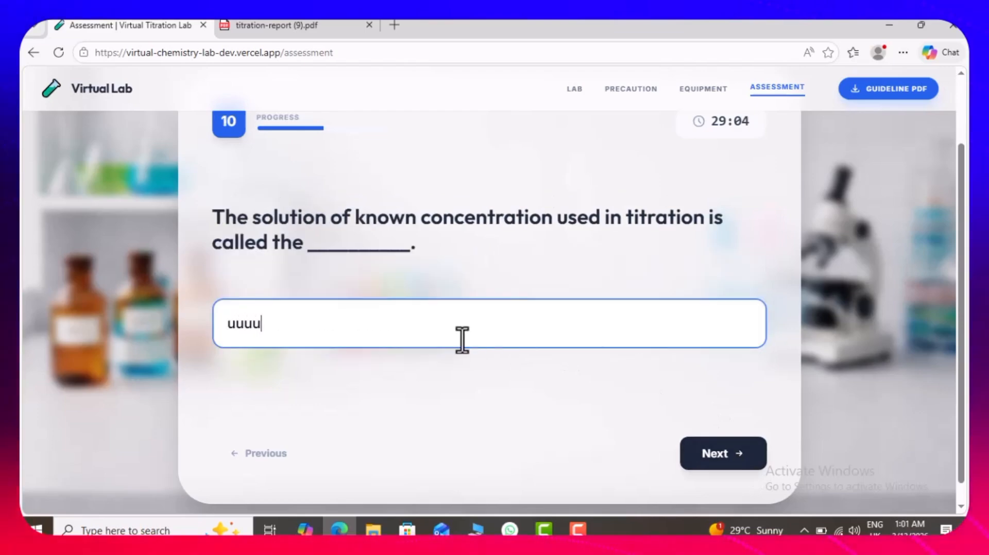
# - Submit "uuuu" as the answer to question 10 and answer question 11 with True
pyautogui.click(722, 456)
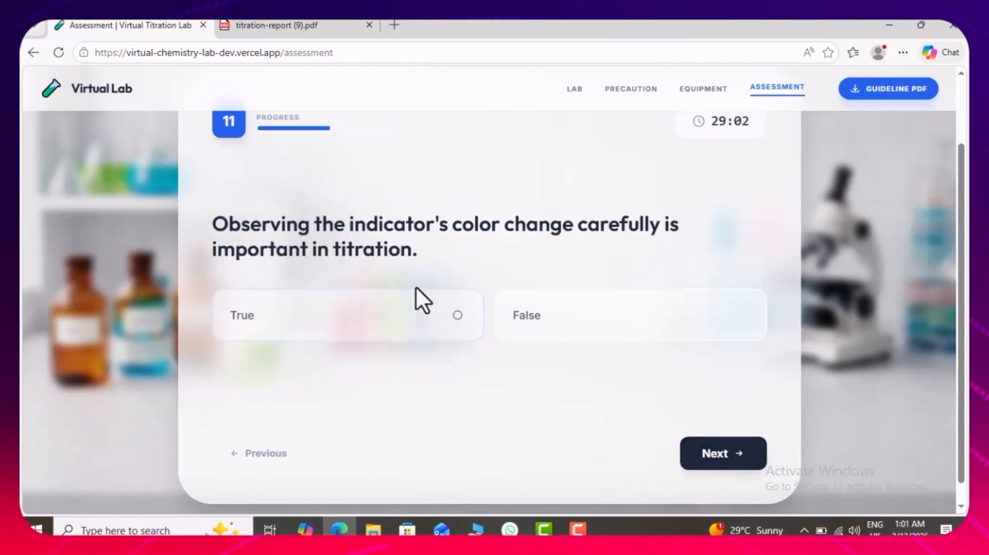
pyautogui.click(448, 317)
pyautogui.click(719, 454)
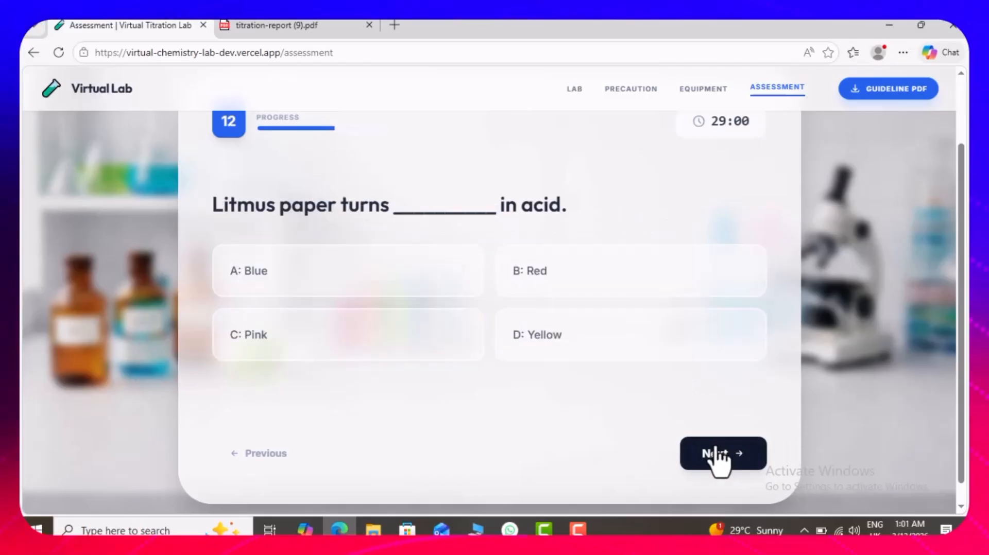
# - Answer question 12 with Red and select Phenolphthalein for question 13
pyautogui.click(555, 291)
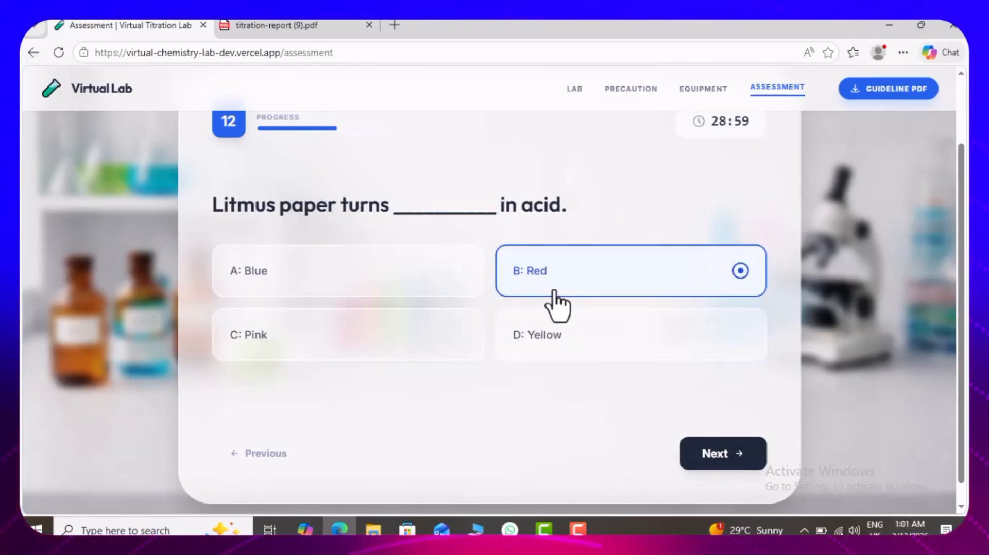
pyautogui.click(744, 459)
pyautogui.click(409, 317)
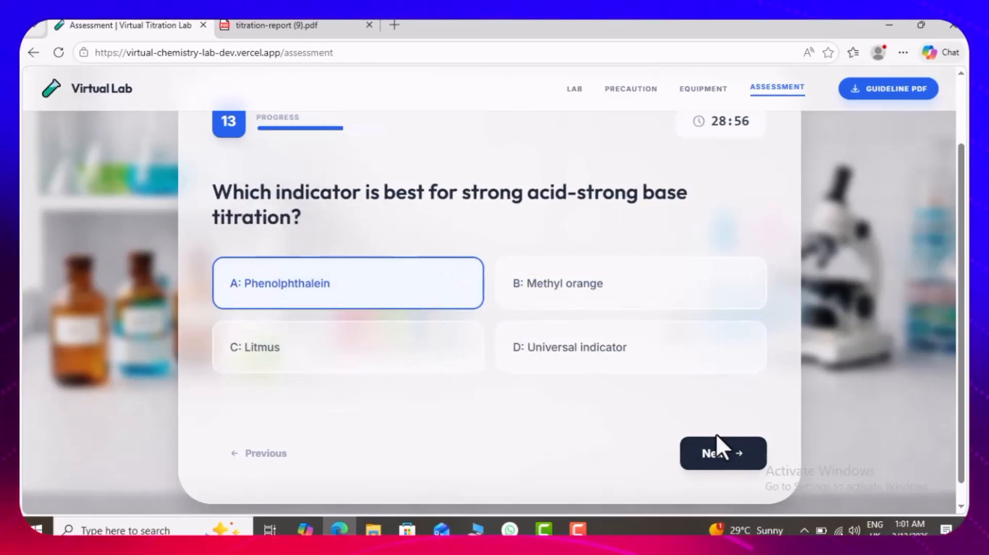
# - Answer question 14 on the titre value with True and question 15 on pre-titration checks with Check for leaks
pyautogui.click(718, 456)
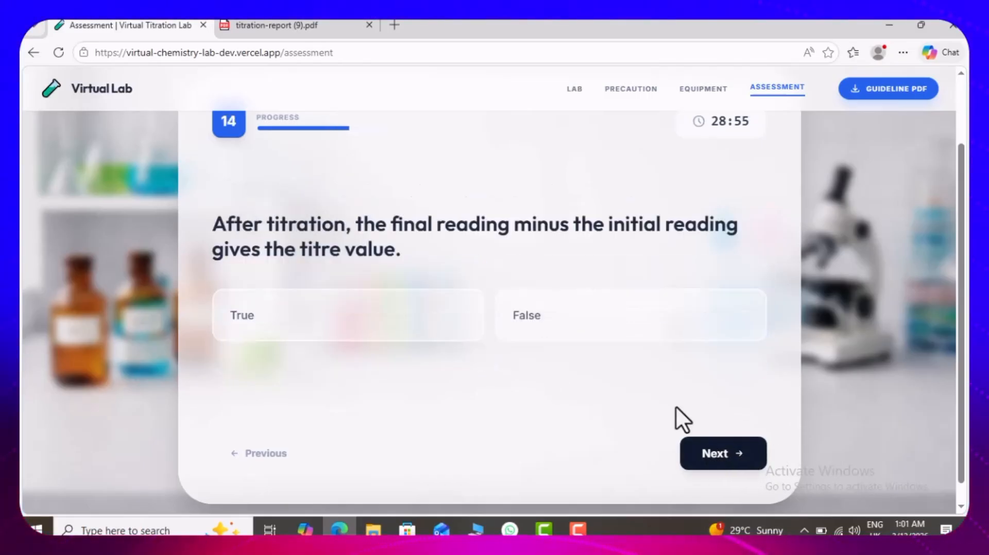
pyautogui.click(442, 332)
pyautogui.click(743, 460)
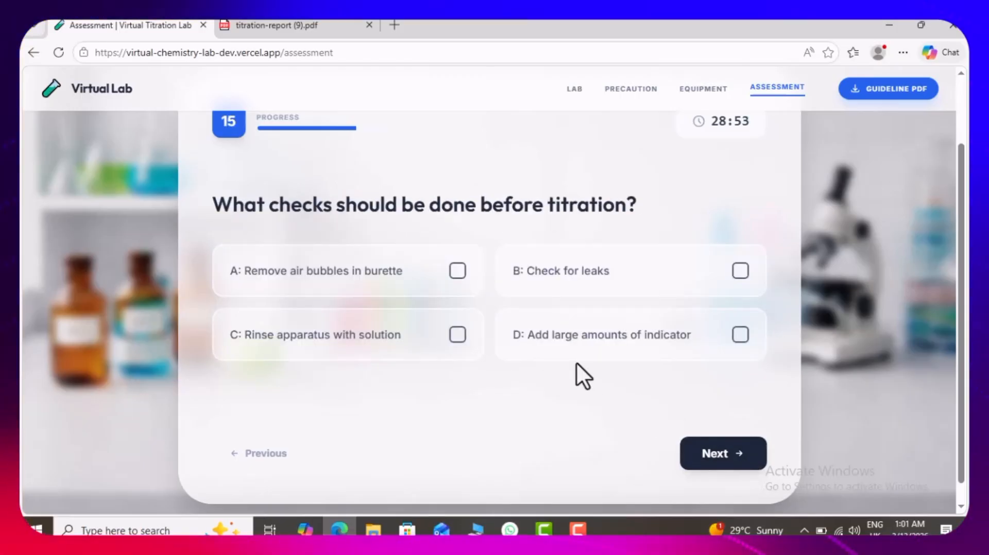
pyautogui.click(548, 275)
pyautogui.click(712, 454)
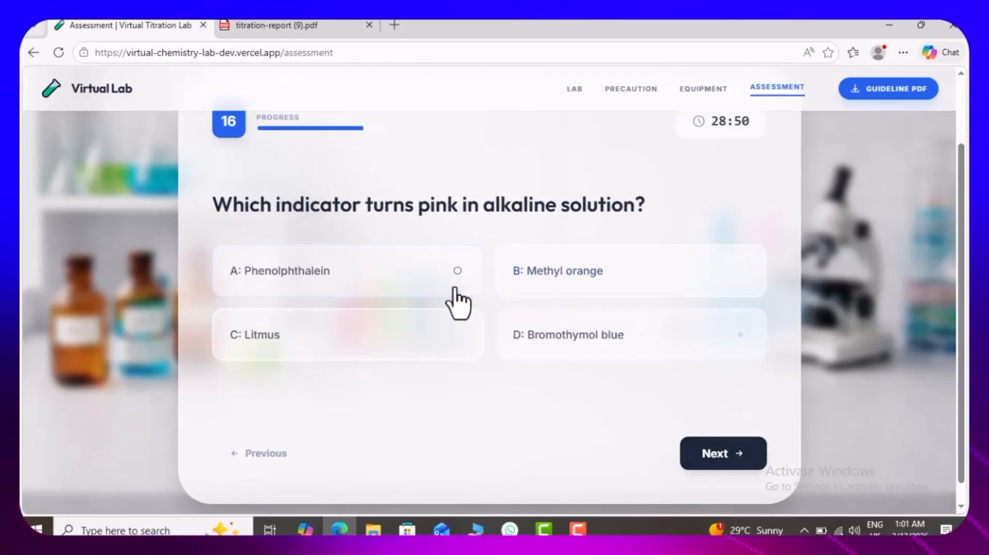
# - Answer question 16 with Phenolphthalein, and proceed past question 17 on concordant titres
pyautogui.click(452, 286)
pyautogui.click(702, 465)
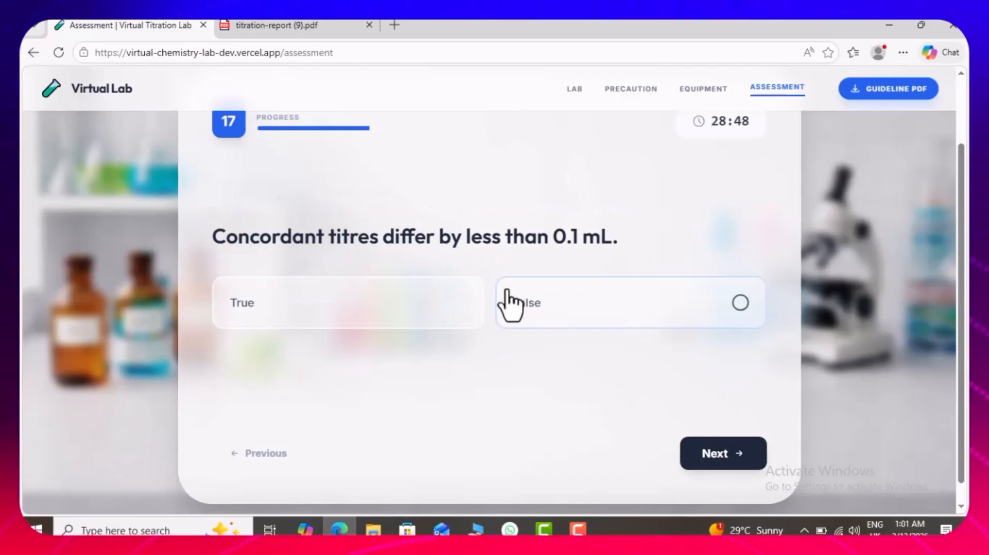
pyautogui.click(742, 466)
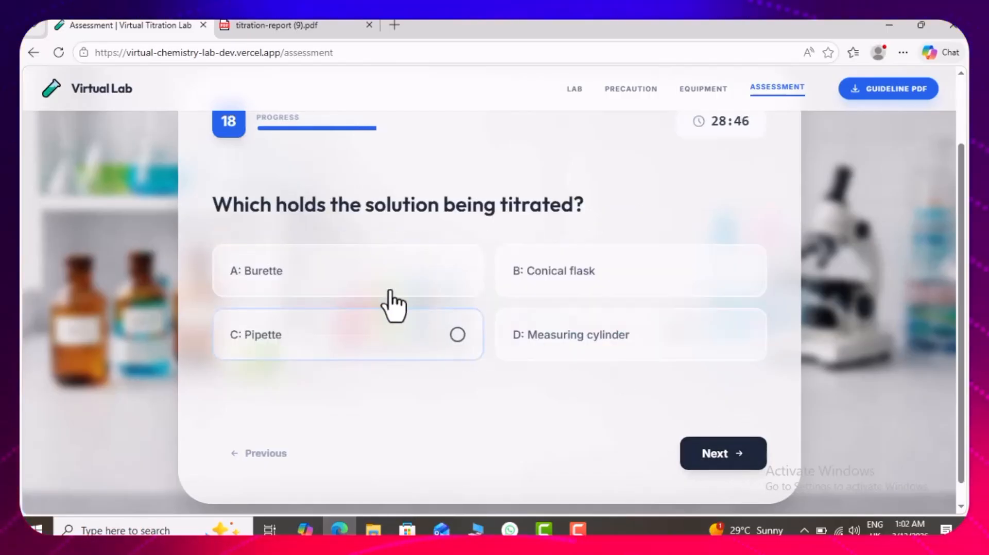
# - Answer question 18 with Burette and question 19 on the pipette's function with Measure the mass of solid
pyautogui.click(392, 286)
pyautogui.click(735, 463)
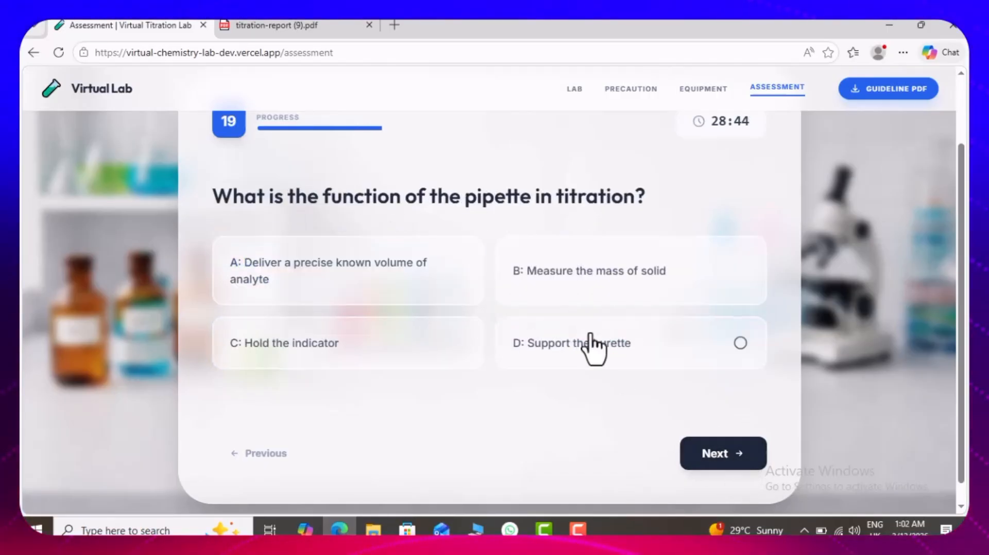
pyautogui.click(540, 281)
pyautogui.click(721, 456)
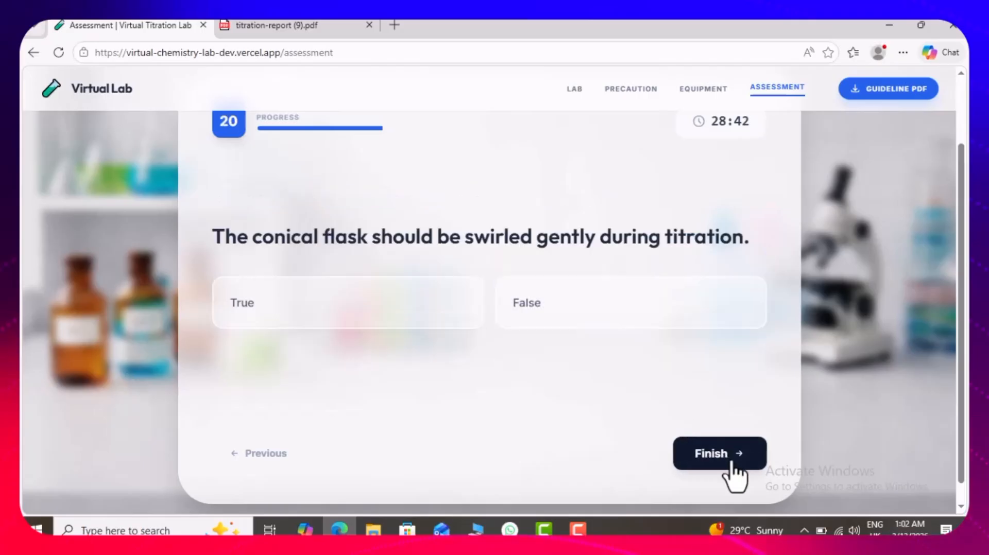
# - Answer question 20 on swirling the conical flask with True and finish the assessment to view the performance summary
pyautogui.click(399, 308)
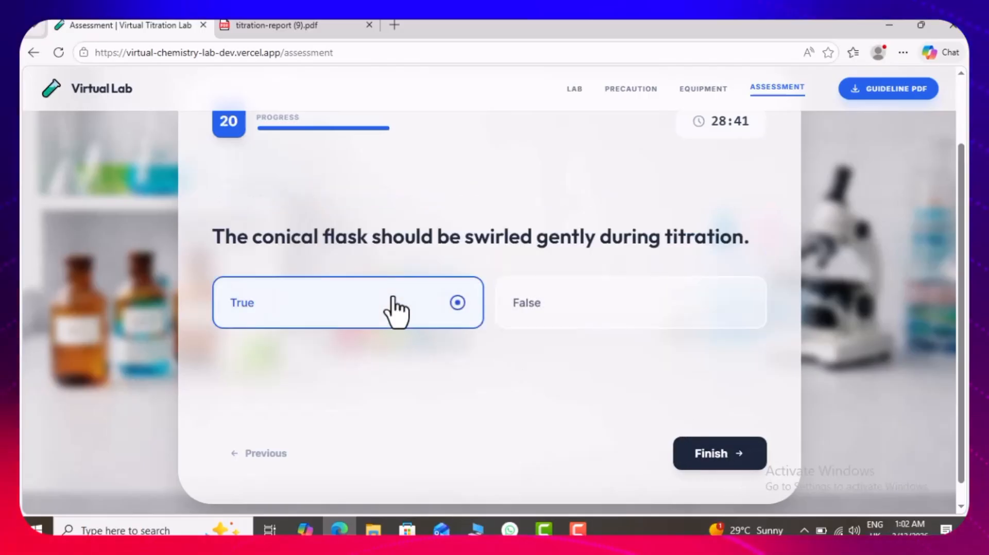
pyautogui.click(713, 456)
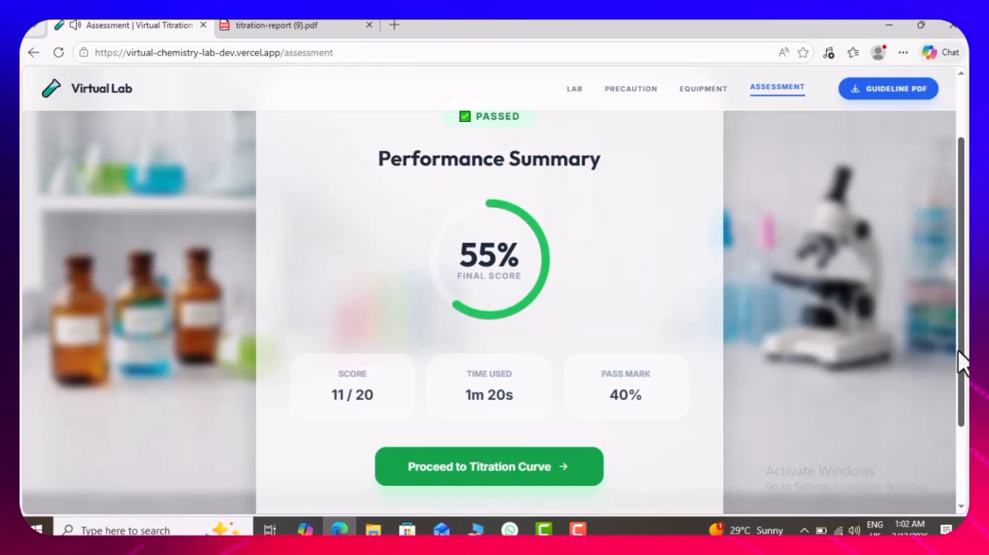
pyautogui.moveTo(957, 349)
pyautogui.mouseDown()
pyautogui.moveTo(957, 377)
pyautogui.moveTo(952, 360)
pyautogui.mouseUp()
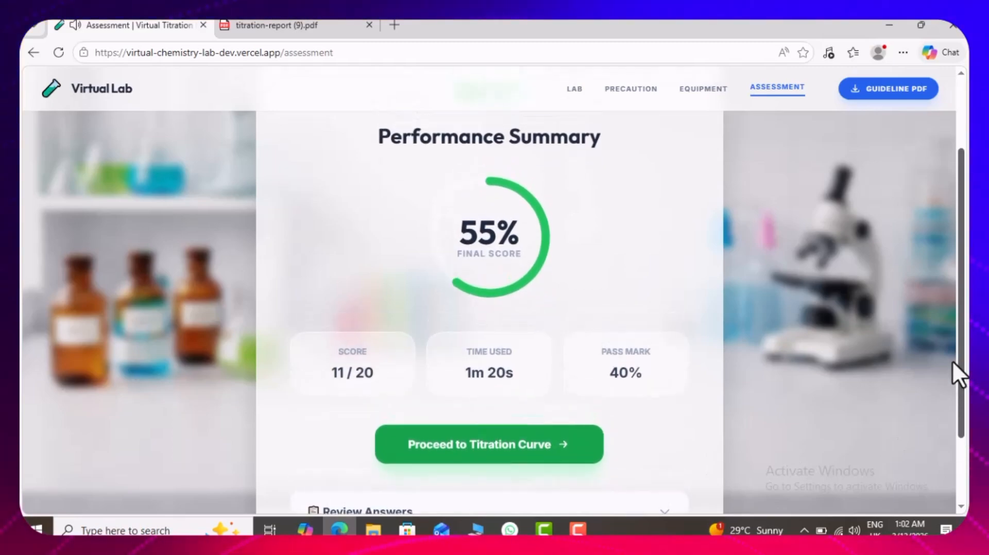